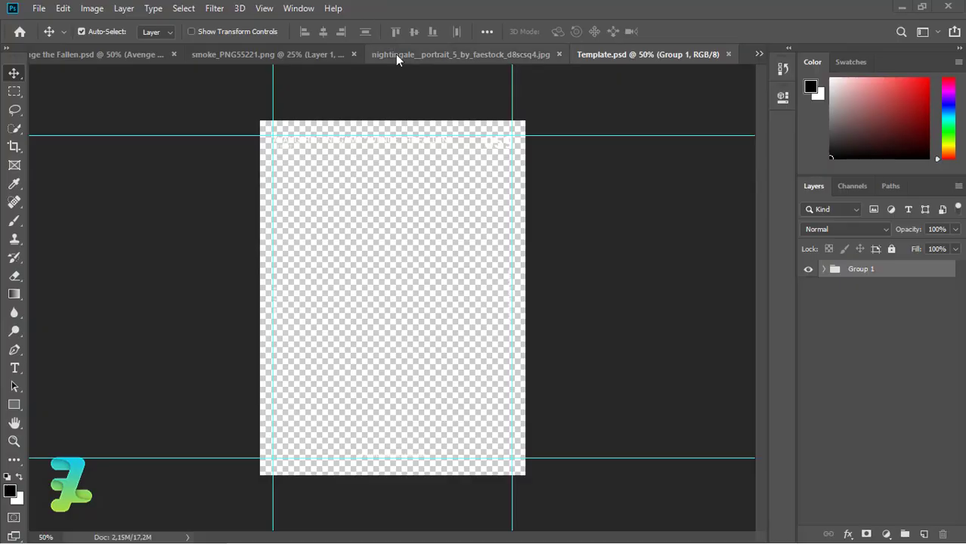
Copy the portrait photo into Template.psd as a new layer
{"action": "left_click", "coordinate": [396, 53]}
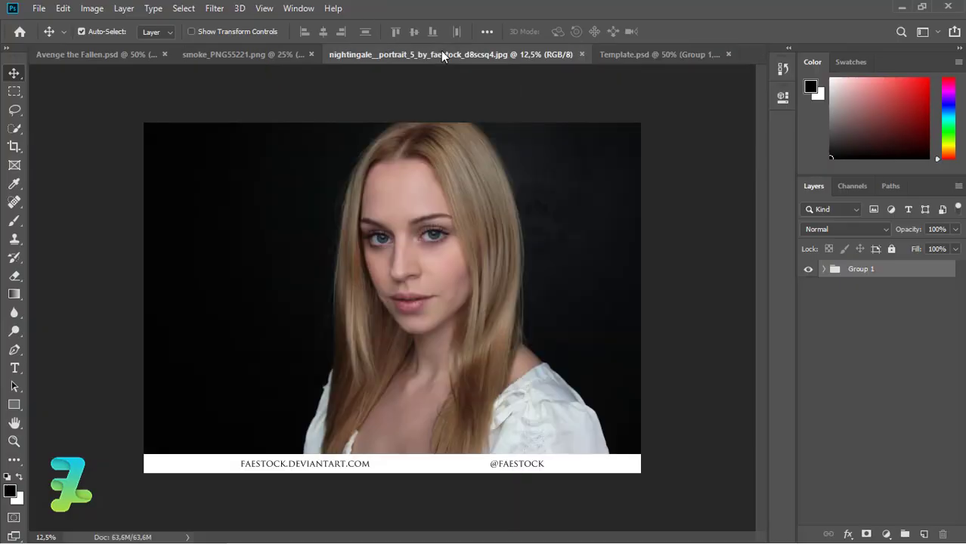
{"action": "right_click", "coordinate": [445, 58]}
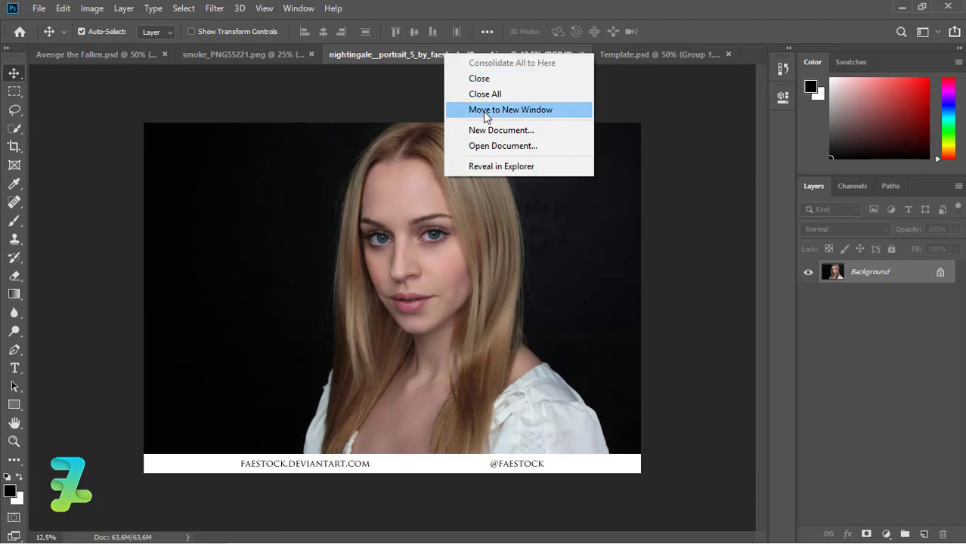
{"action": "left_click", "coordinate": [488, 114]}
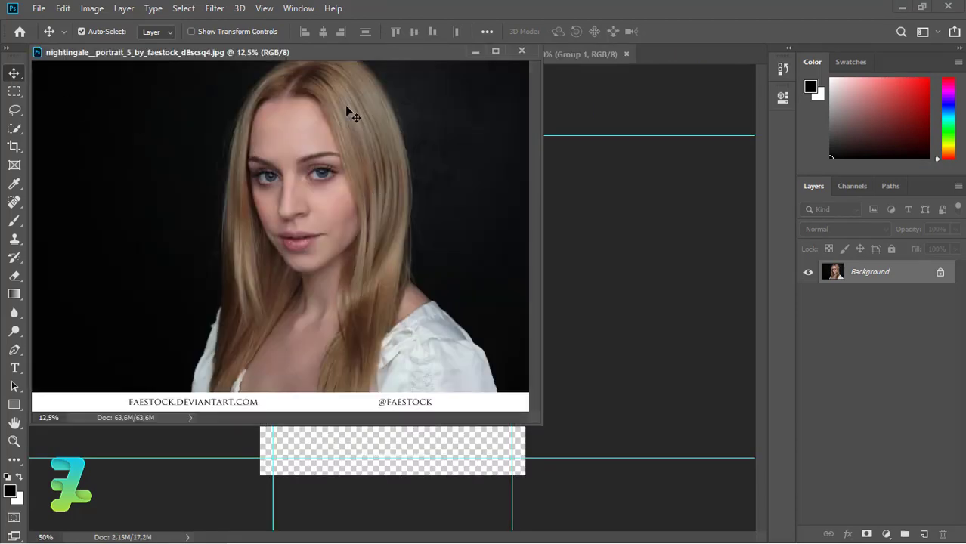
{"action": "left_click_drag", "start_coordinate": [419, 429], "coordinate": [424, 443]}
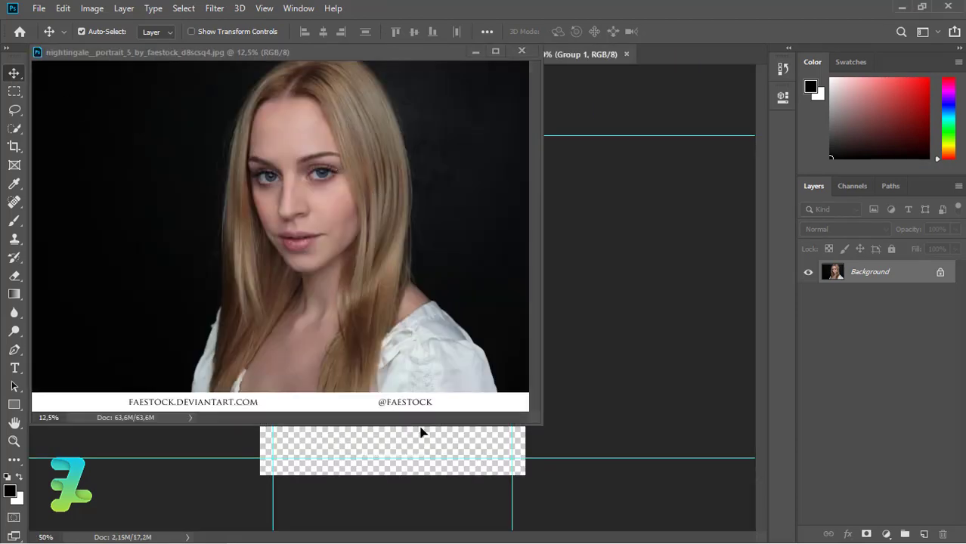
{"action": "left_click_drag", "start_coordinate": [315, 52], "coordinate": [688, 61]}
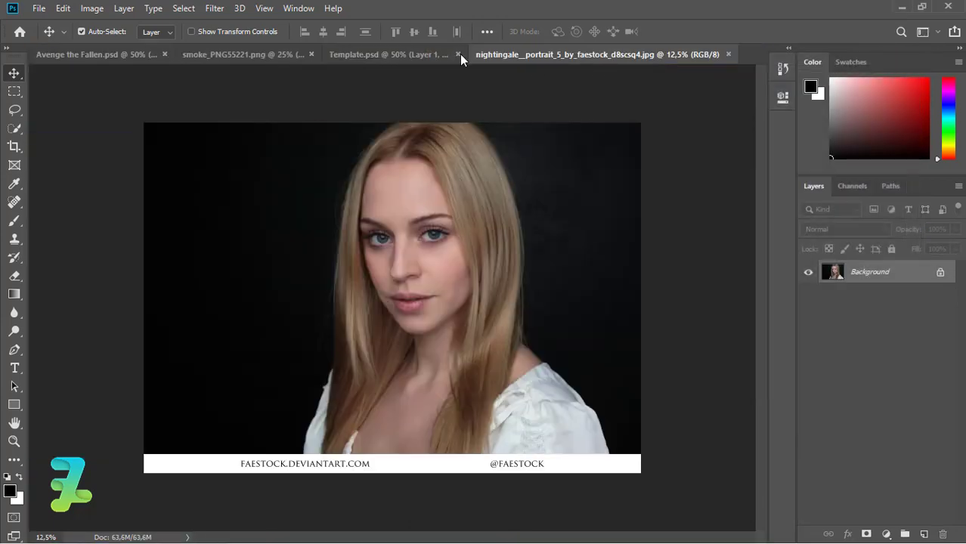
Move Layer 1 beneath Group 1 so the template text overlays the portrait
{"action": "left_click", "coordinate": [409, 59]}
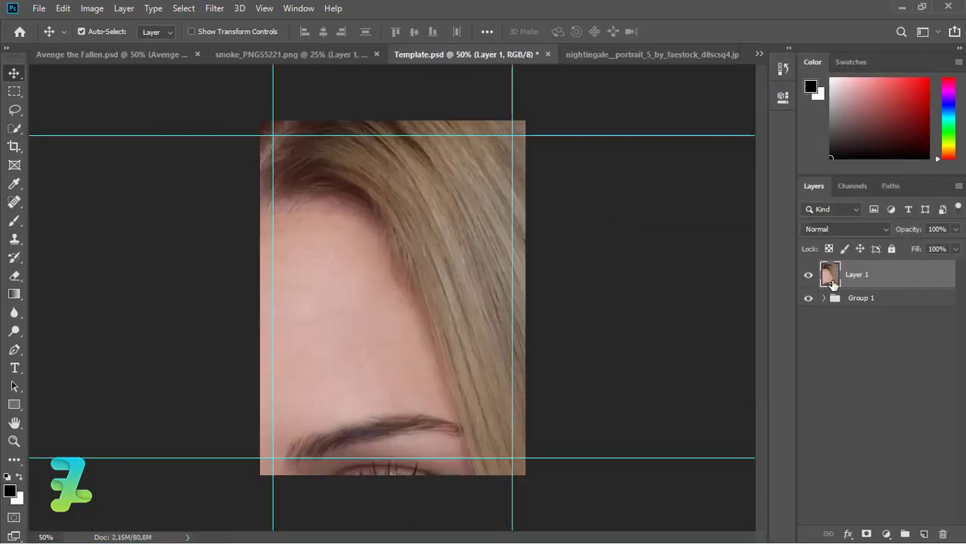
{"action": "left_click_drag", "start_coordinate": [833, 283], "coordinate": [839, 305]}
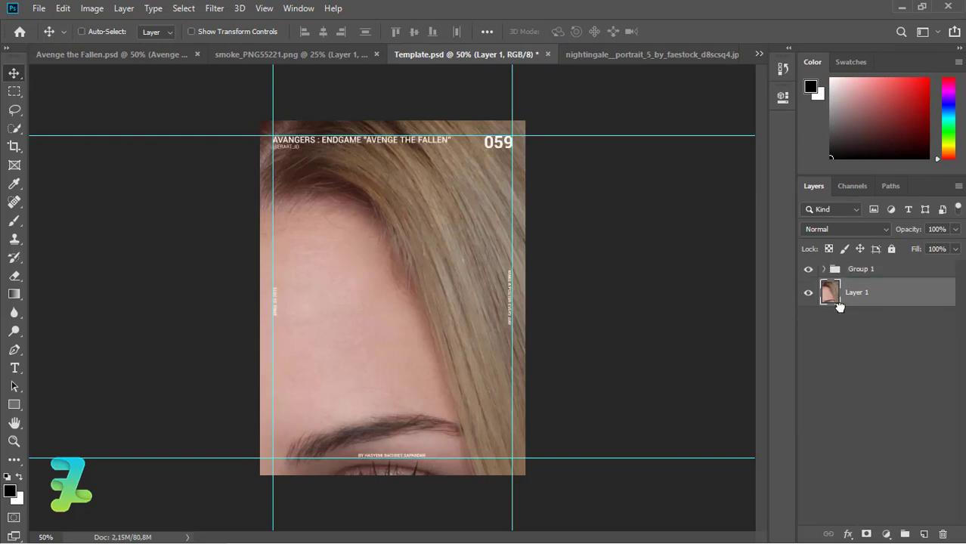
{"action": "key", "text": "ctrl+minus"}
{"action": "key", "text": "ctrl+minus"}
{"action": "key", "text": "ctrl+minus"}
{"action": "key", "text": "ctrl+minus"}
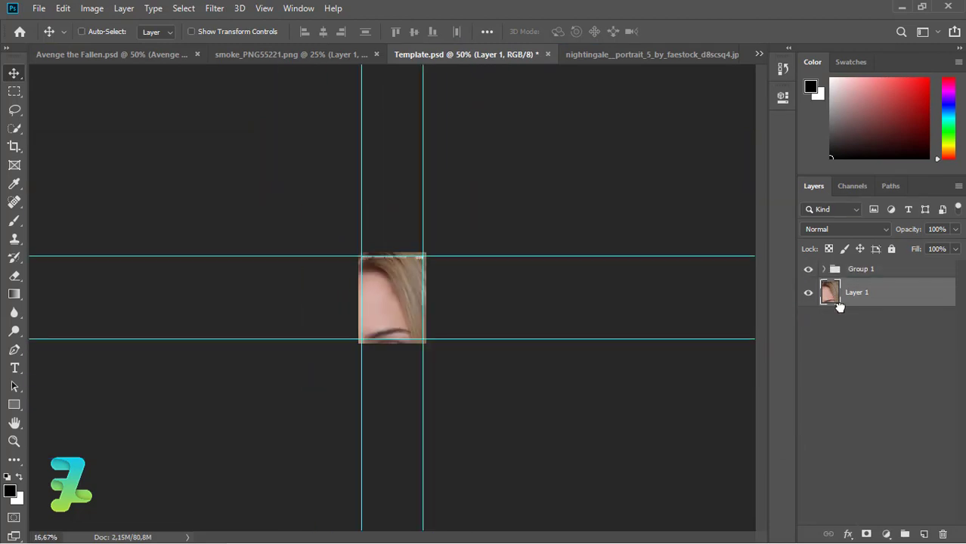
Scale the portrait down to about 38% and move it up onto the poster
{"action": "key", "text": "ctrl+t"}
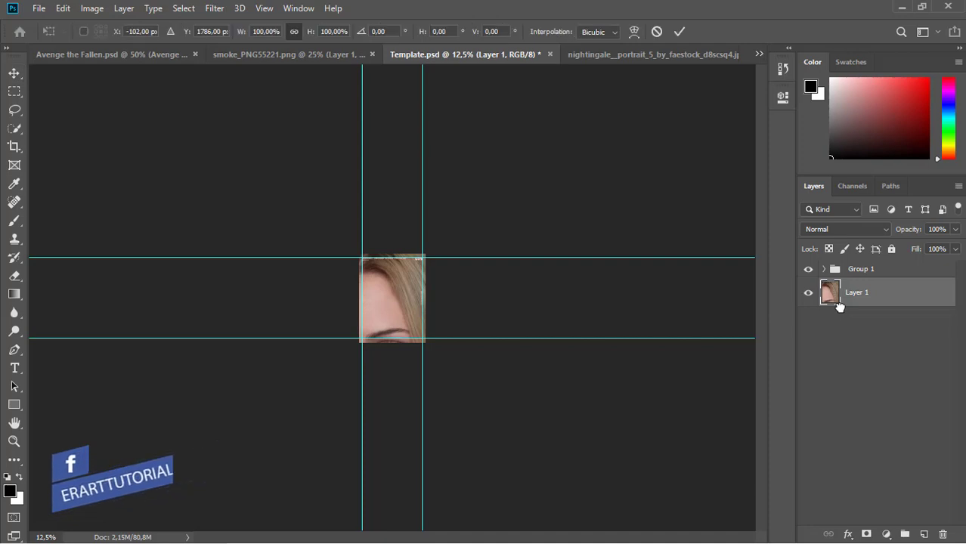
{"action": "key", "text": "ctrl+plus"}
{"action": "key", "text": "ctrl+minus"}
{"action": "key", "text": "ctrl+minus"}
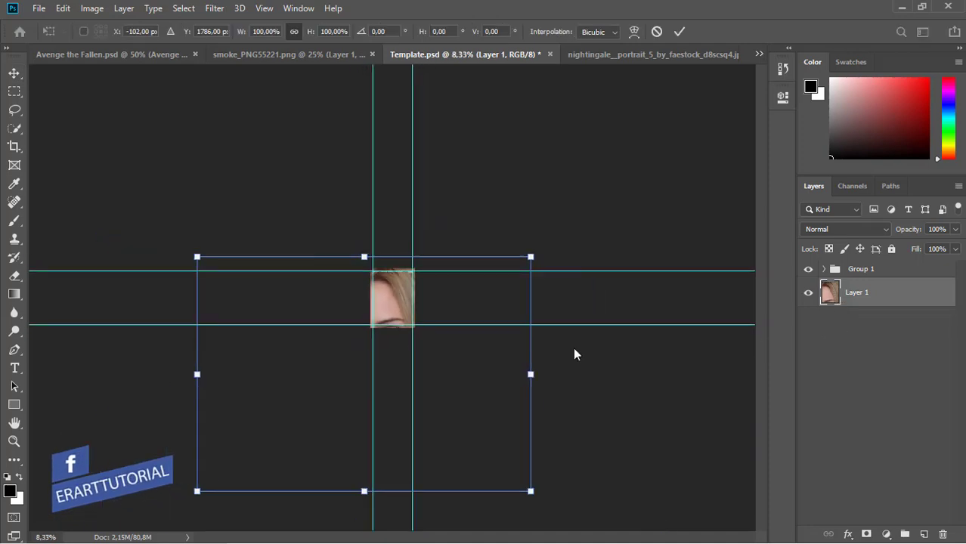
{"action": "left_click_drag", "start_coordinate": [198, 492], "coordinate": [299, 418]}
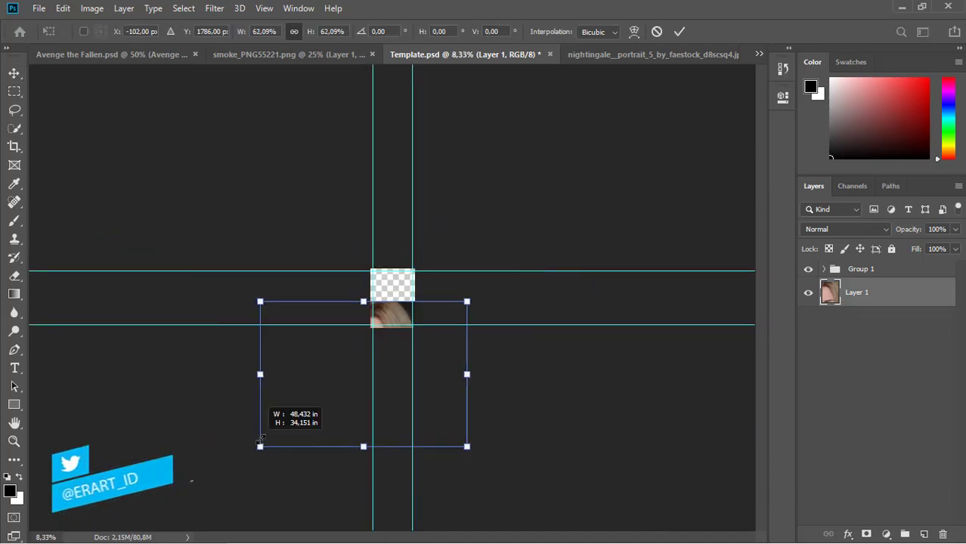
{"action": "left_click_drag", "start_coordinate": [394, 389], "coordinate": [412, 325]}
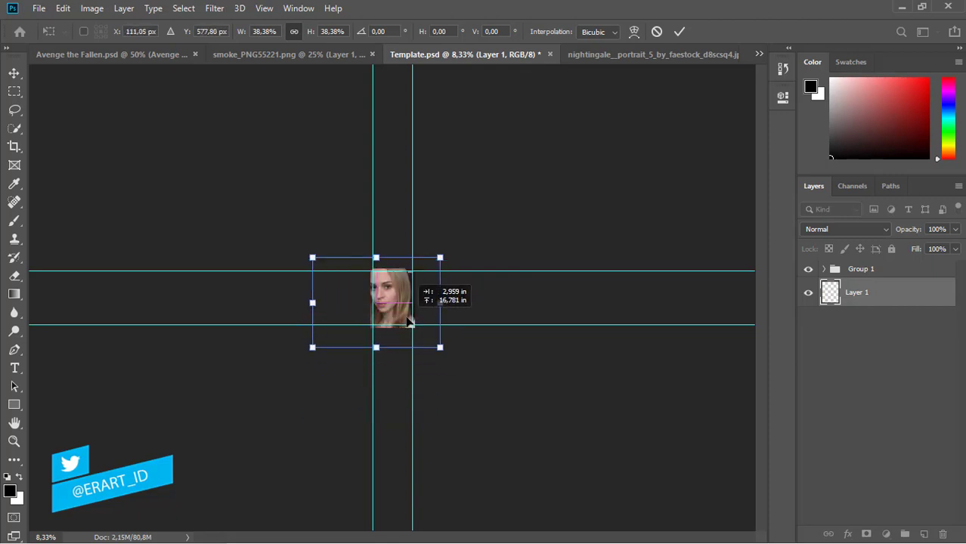
{"action": "key", "text": "ctrl+plus"}
{"action": "key", "text": "ctrl+plus"}
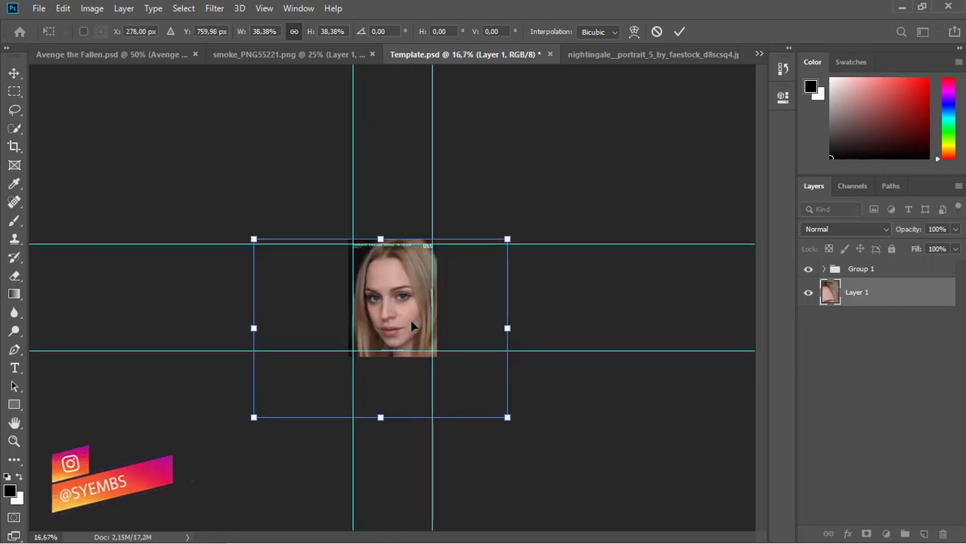
Refine the portrait to 27.47% scale, frame her face, and commit the transform
{"action": "left_click_drag", "start_coordinate": [509, 419], "coordinate": [485, 394]}
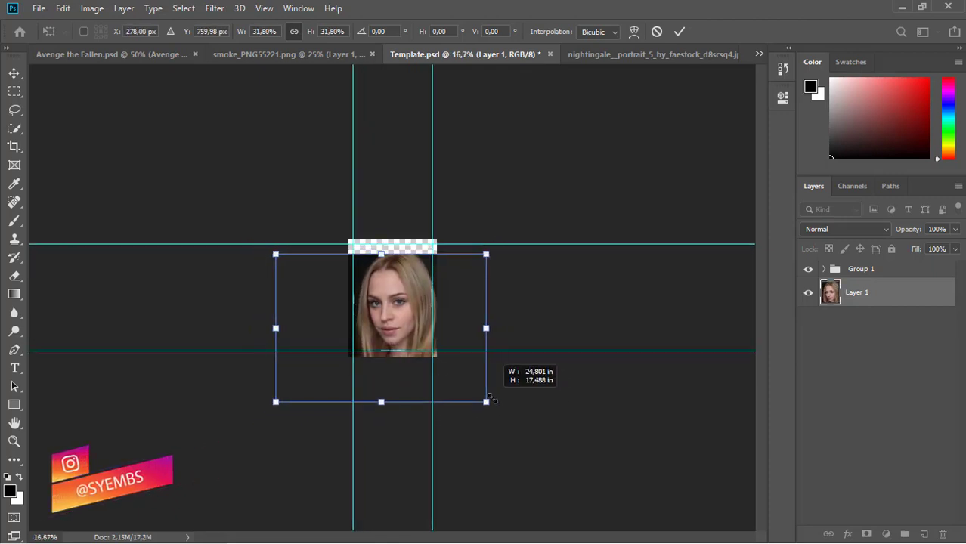
{"action": "left_click_drag", "start_coordinate": [421, 329], "coordinate": [410, 306]}
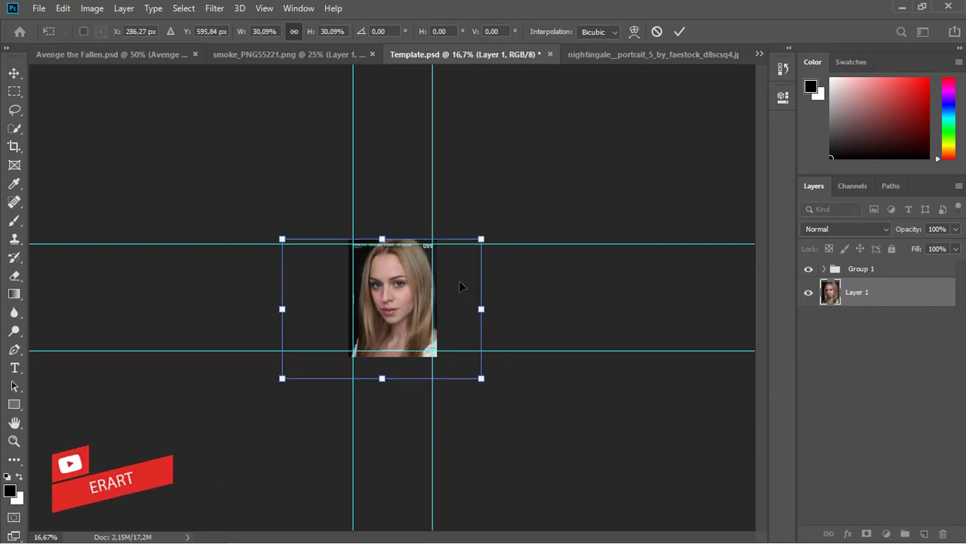
{"action": "key", "text": "ctrl+plus"}
{"action": "key", "text": "ctrl+plus"}
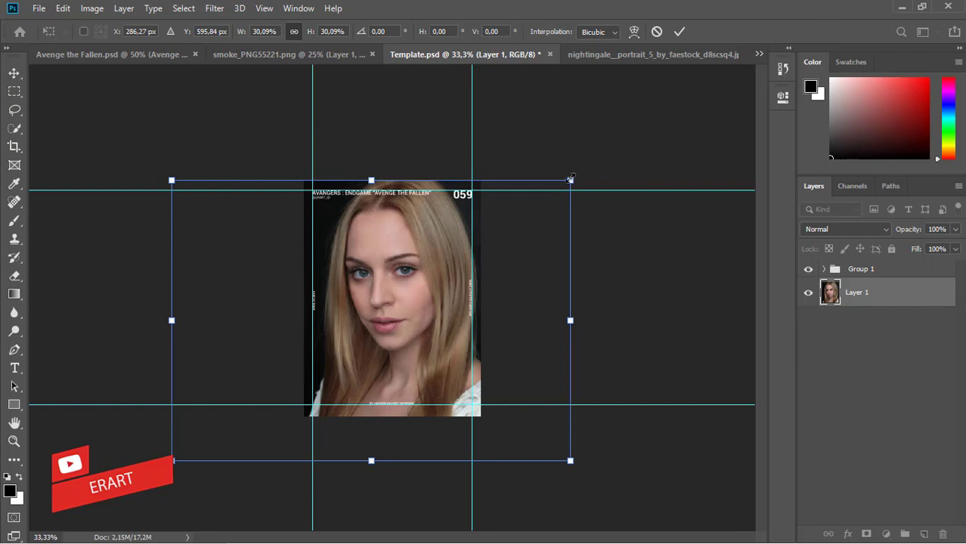
{"action": "left_click_drag", "start_coordinate": [570, 179], "coordinate": [556, 196]}
{"action": "left_click_drag", "start_coordinate": [430, 298], "coordinate": [435, 287]}
{"action": "type", "text": "310"}
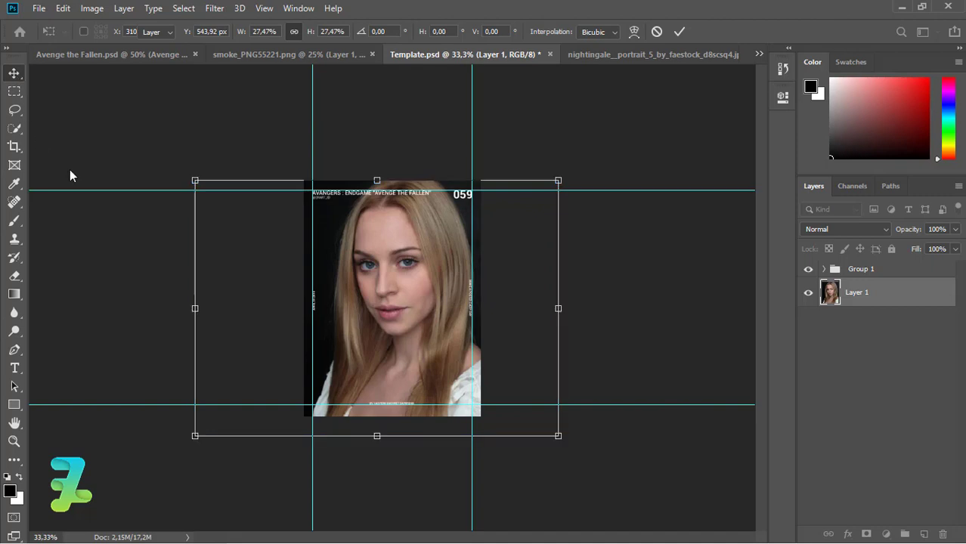
{"action": "key", "text": "Return"}
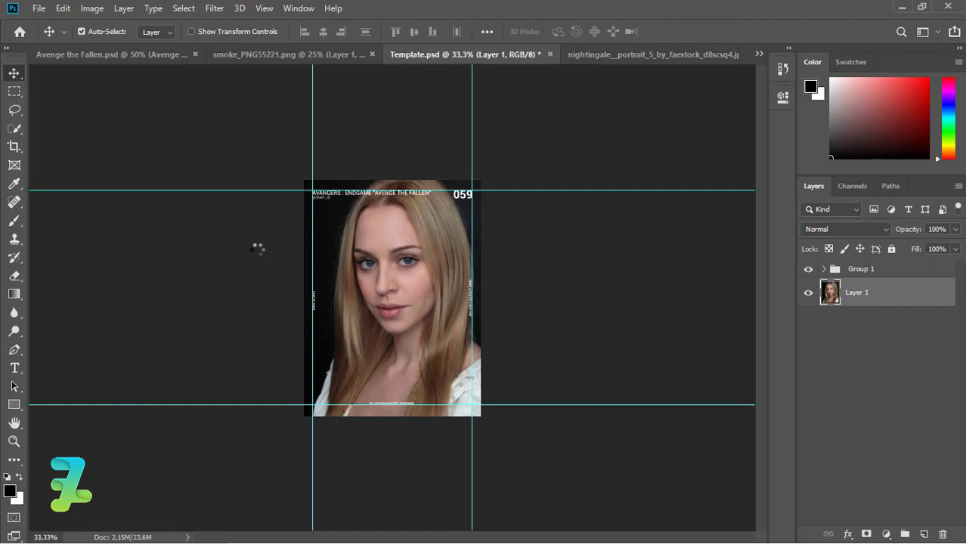
{"action": "key", "text": "ctrl+plus"}
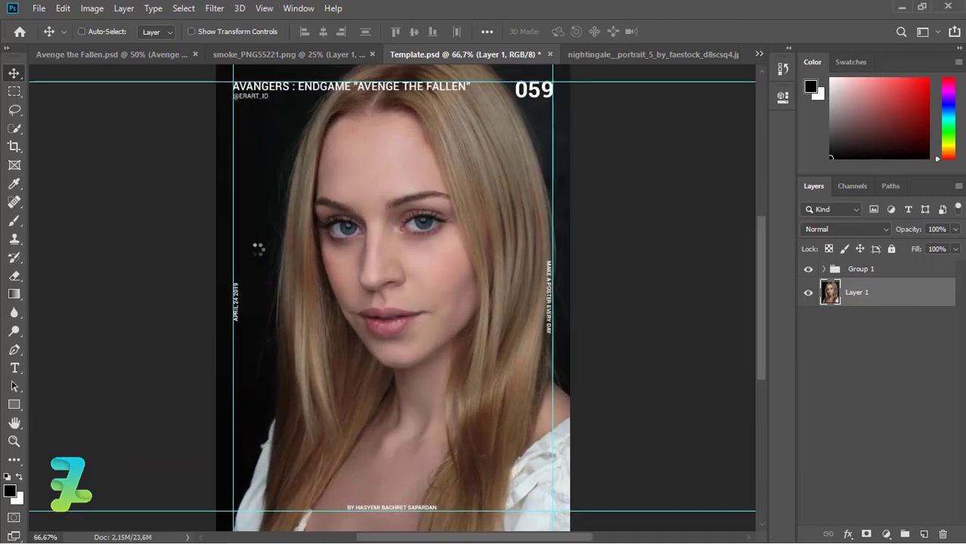
{"action": "key", "text": "ctrl+plus"}
{"action": "key", "text": "ctrl+minus"}
{"action": "key", "text": "ctrl+minus"}
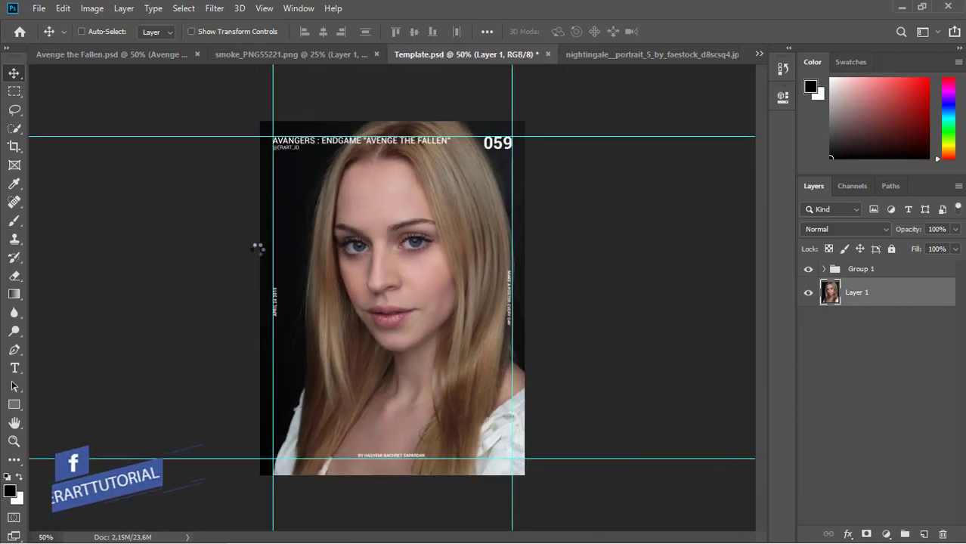
{"action": "key", "text": "ctrl+minus"}
{"action": "key", "text": "ctrl+plus"}
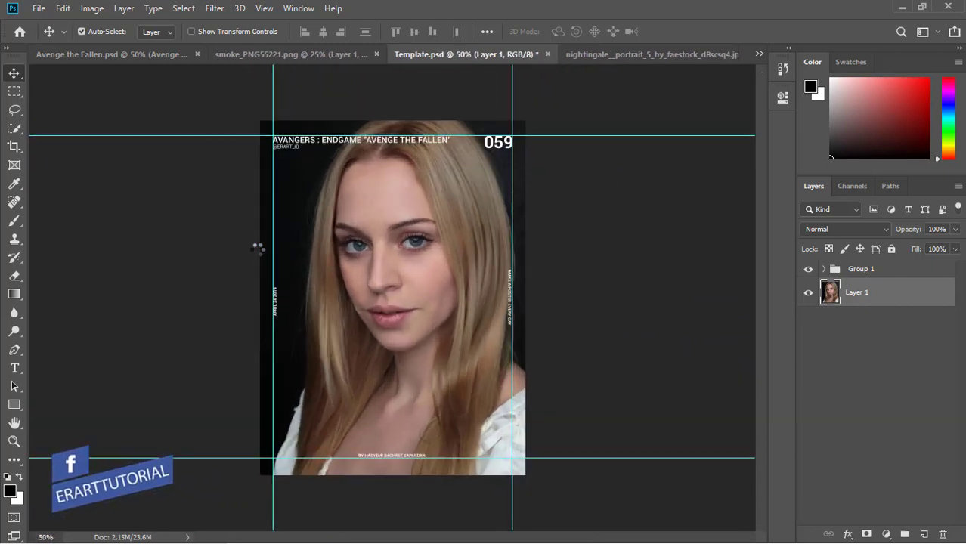
Duplicate the portrait layer and convert Layer 1 copy to a smart object
{"action": "key", "text": "ctrl+j"}
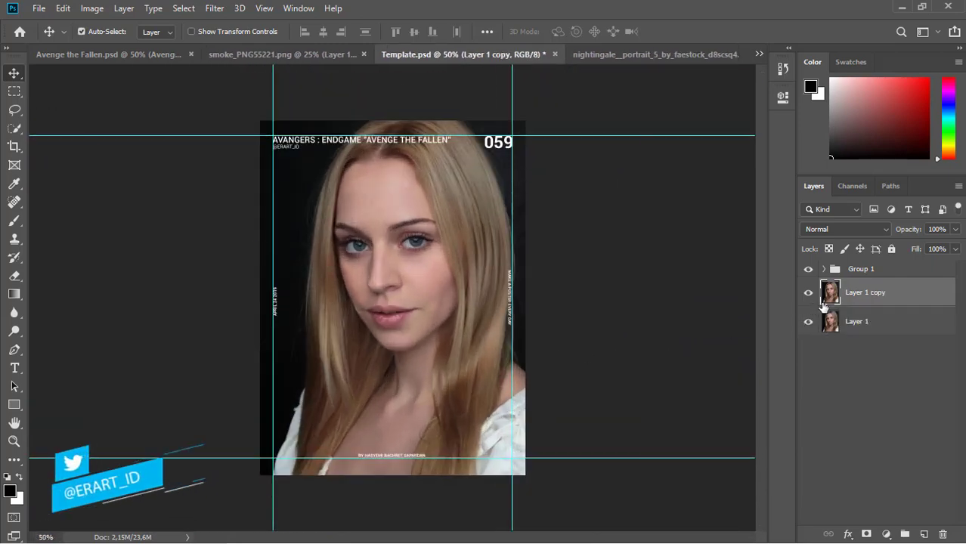
{"action": "right_click", "coordinate": [832, 297]}
{"action": "left_click", "coordinate": [889, 312]}
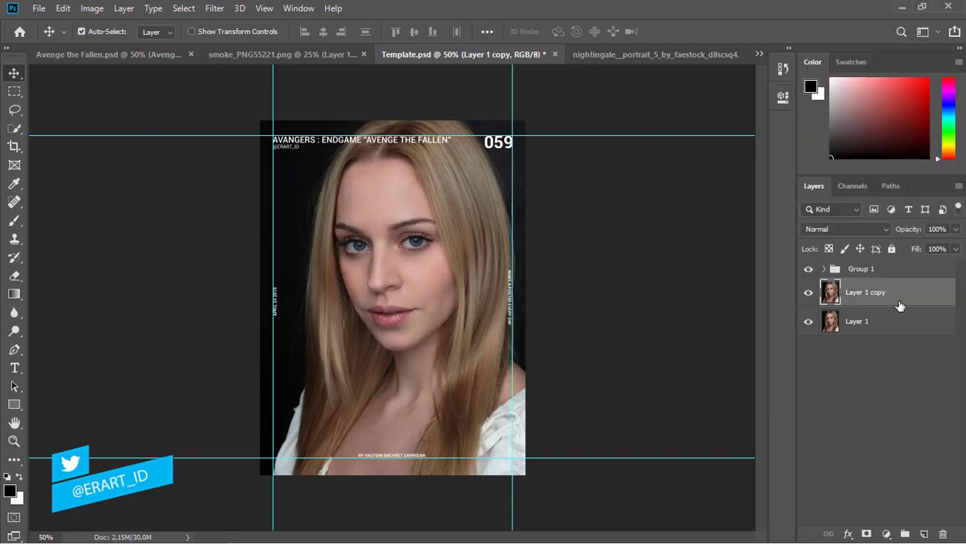
{"action": "right_click", "coordinate": [897, 300]}
{"action": "left_click", "coordinate": [765, 196]}
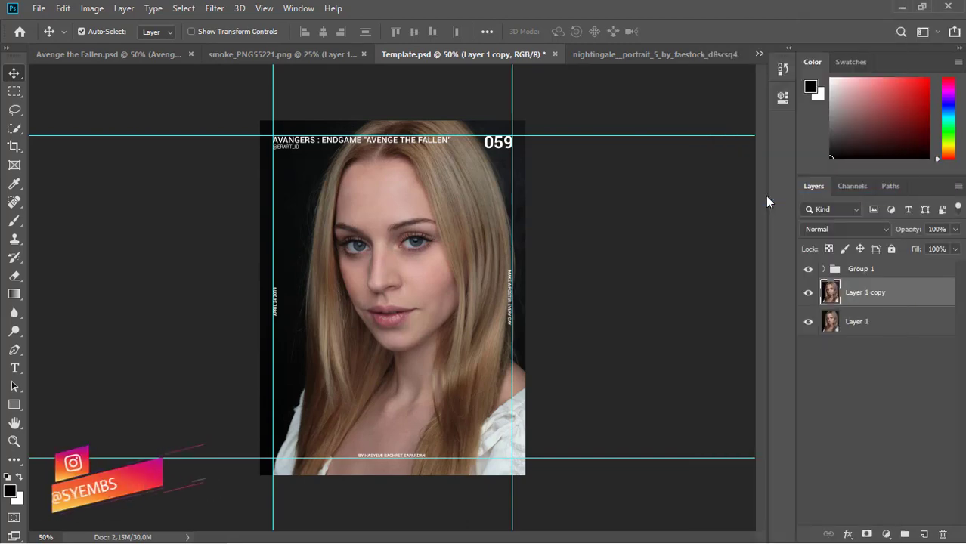
Add a Black & White adjustment clipped to Layer 1 copy
{"action": "left_click", "coordinate": [886, 535]}
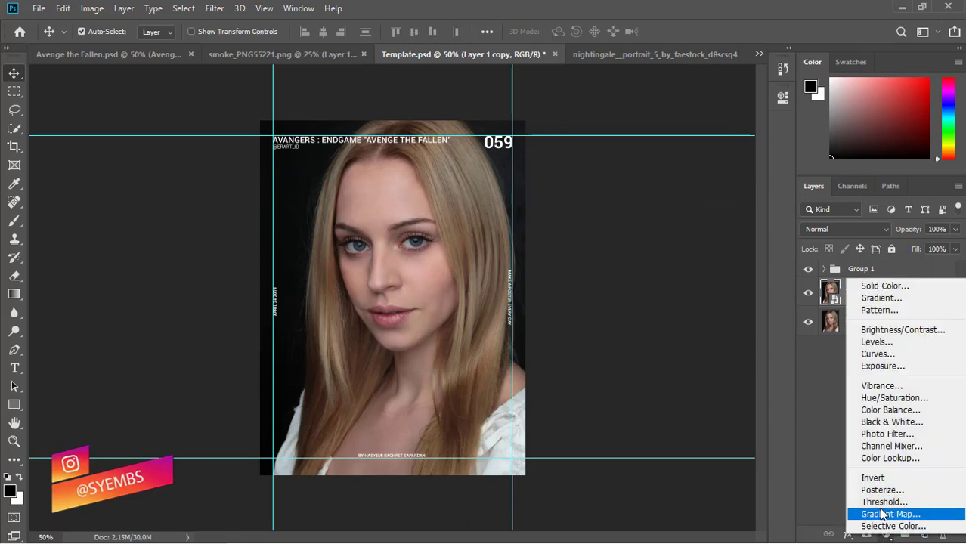
{"action": "left_click", "coordinate": [890, 421]}
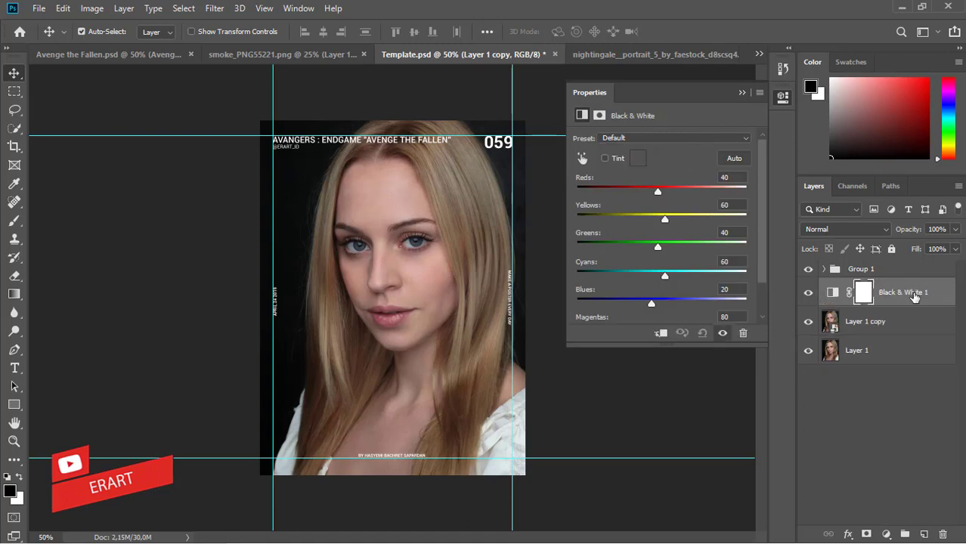
{"action": "left_click", "coordinate": [742, 93]}
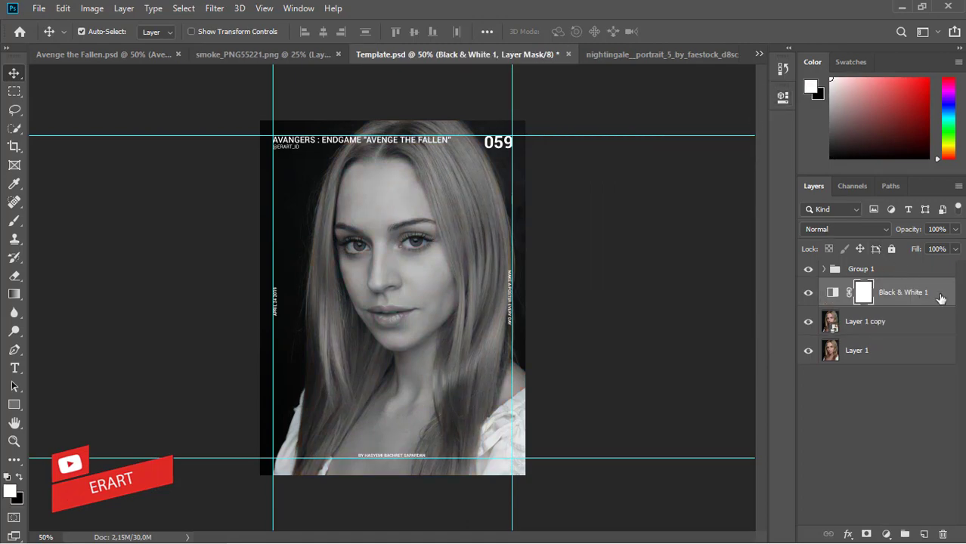
{"action": "right_click", "coordinate": [940, 295]}
{"action": "left_click", "coordinate": [821, 274]}
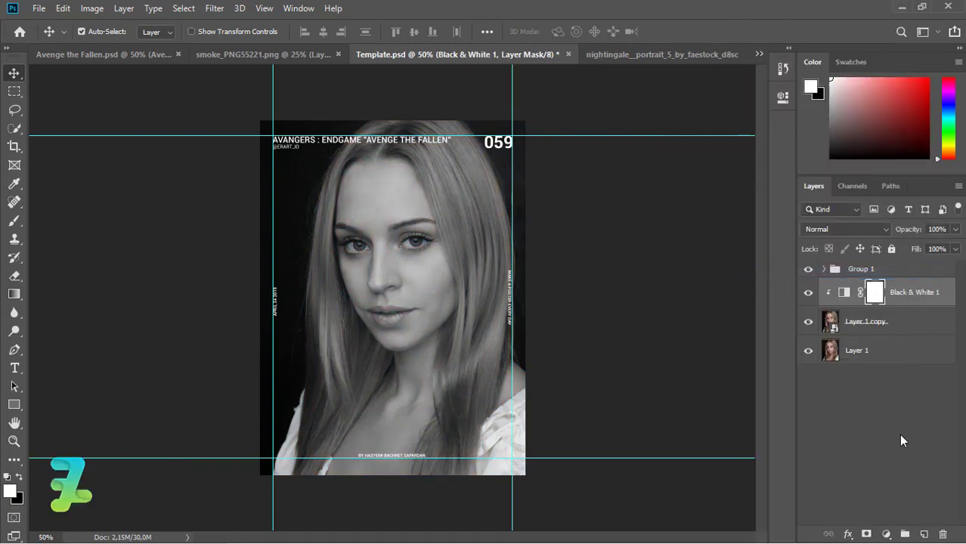
{"action": "left_click", "coordinate": [882, 534]}
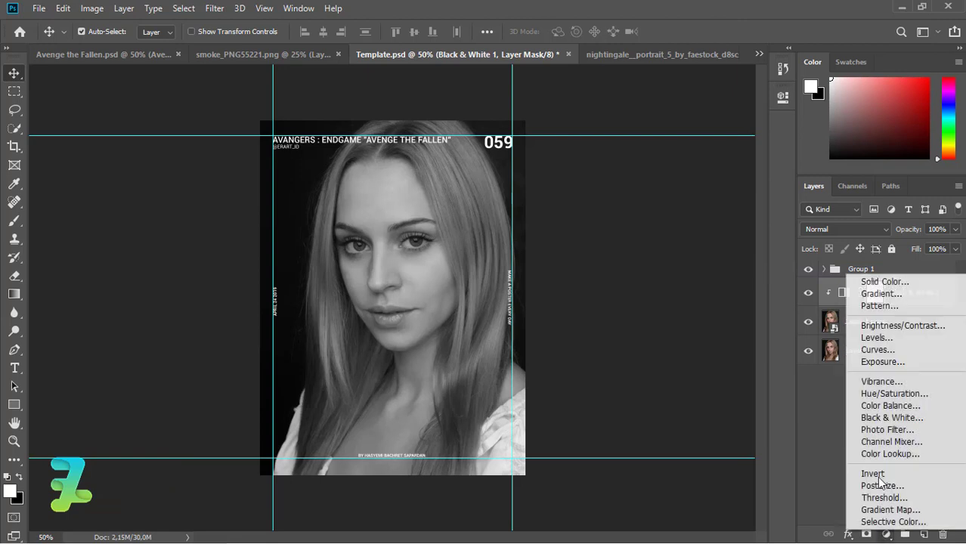
Add a clipped Exposure adjustment with Gamma Correction 0.66 and Offset -0.0042
{"action": "left_click", "coordinate": [892, 361]}
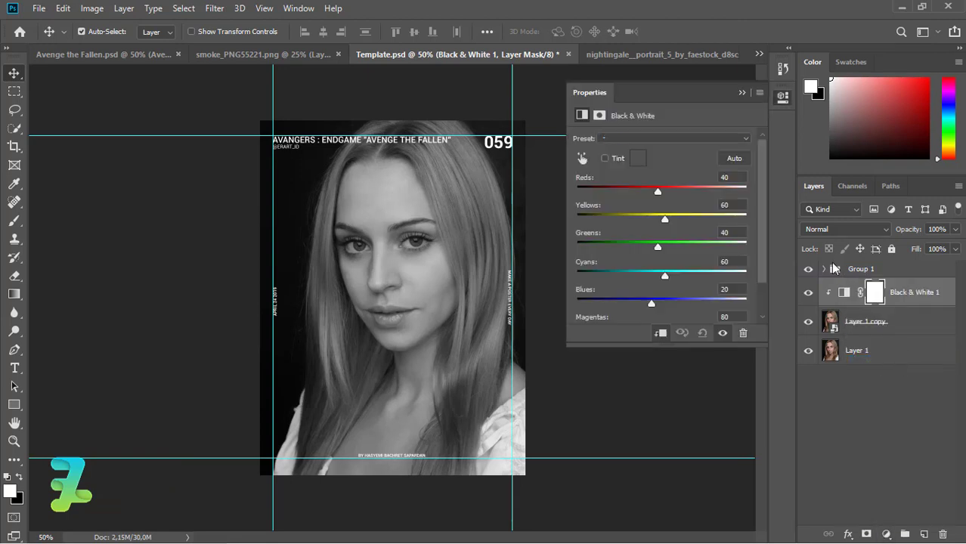
{"action": "right_click", "coordinate": [941, 296]}
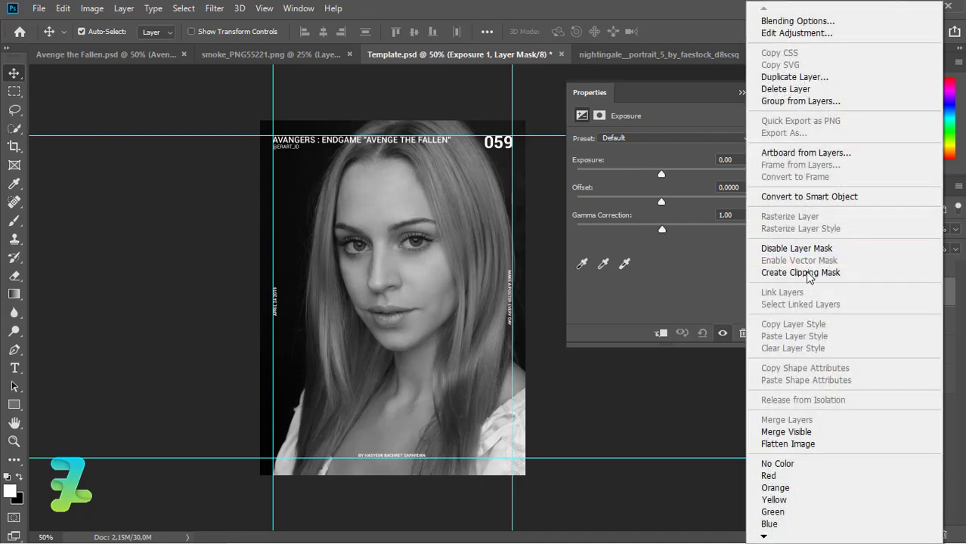
{"action": "left_click", "coordinate": [799, 272]}
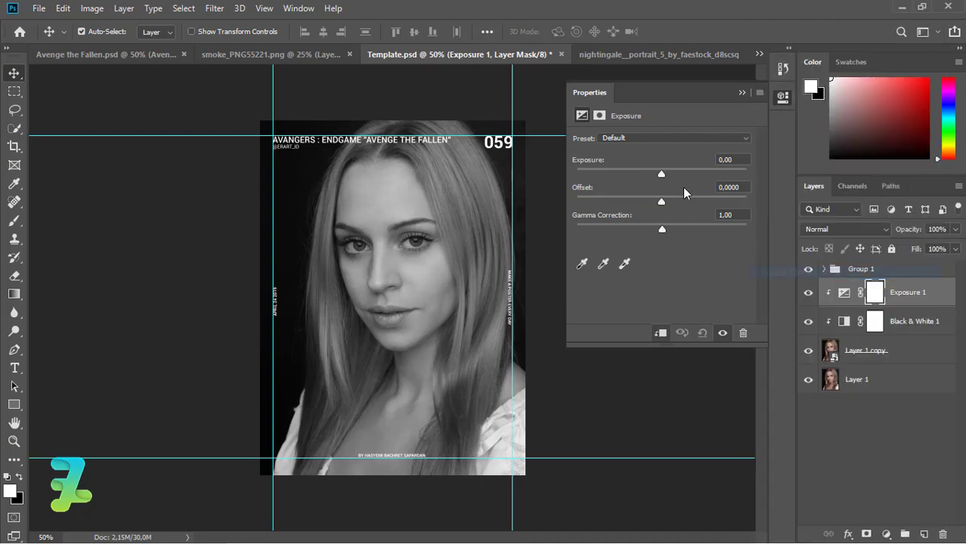
{"action": "mouse_move", "coordinate": [663, 174]}
{"action": "left_mouse_down"}
{"action": "mouse_move", "coordinate": [681, 176]}
{"action": "mouse_move", "coordinate": [659, 176]}
{"action": "mouse_move", "coordinate": [655, 199]}
{"action": "mouse_move", "coordinate": [670, 231]}
{"action": "mouse_move", "coordinate": [684, 230]}
{"action": "left_mouse_up"}
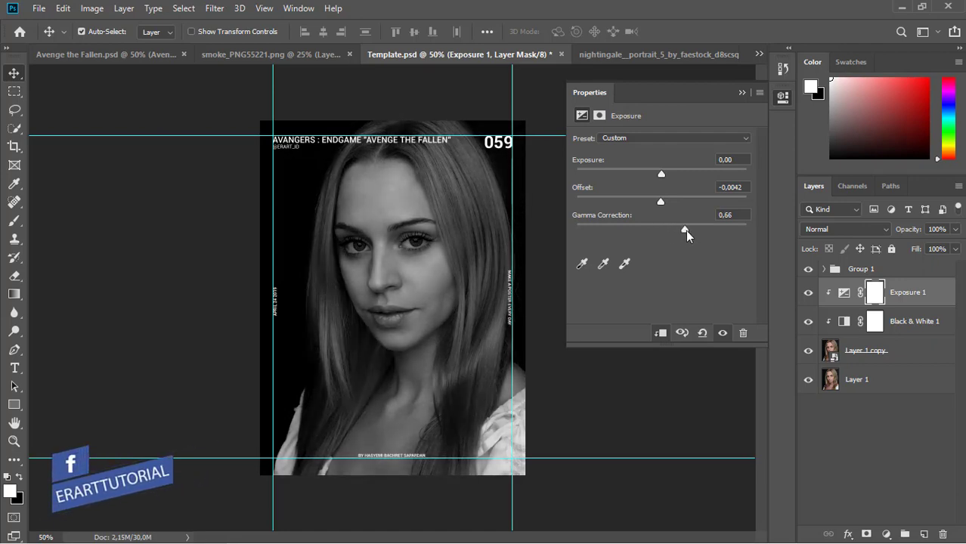
{"action": "left_click", "coordinate": [744, 93]}
{"action": "left_click", "coordinate": [887, 535]}
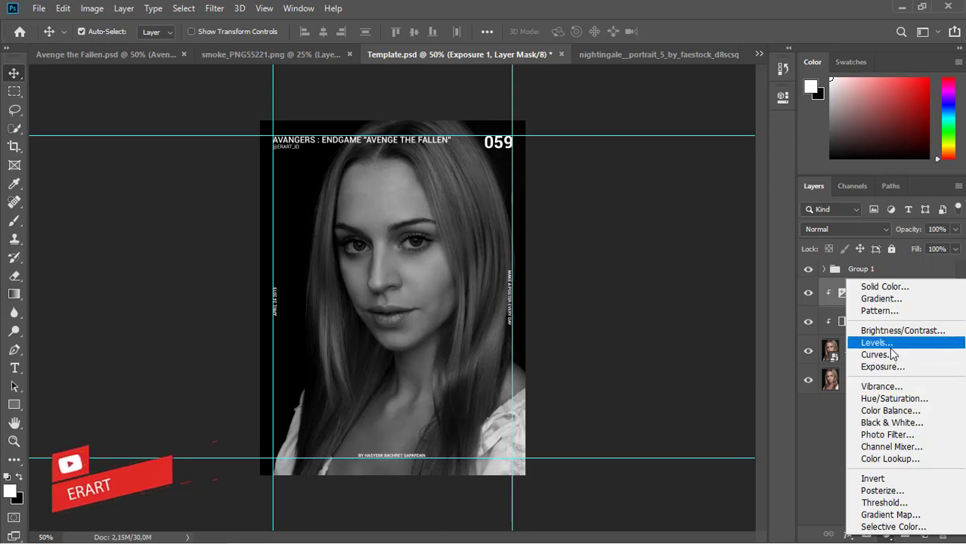
Add a clipped Brightness/Contrast adjustment with Brightness 25 and Contrast 8
{"action": "left_click", "coordinate": [898, 330]}
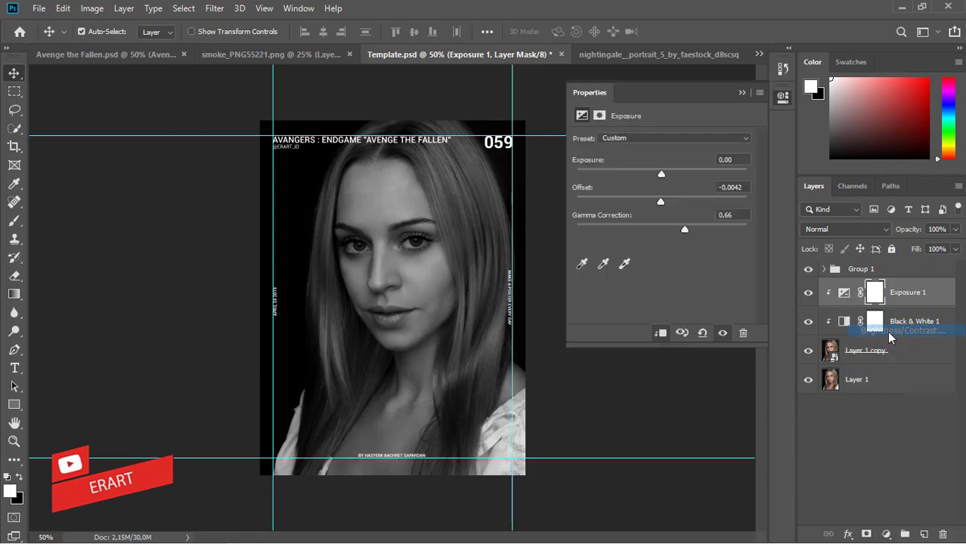
{"action": "right_click", "coordinate": [929, 301]}
{"action": "left_click", "coordinate": [823, 273]}
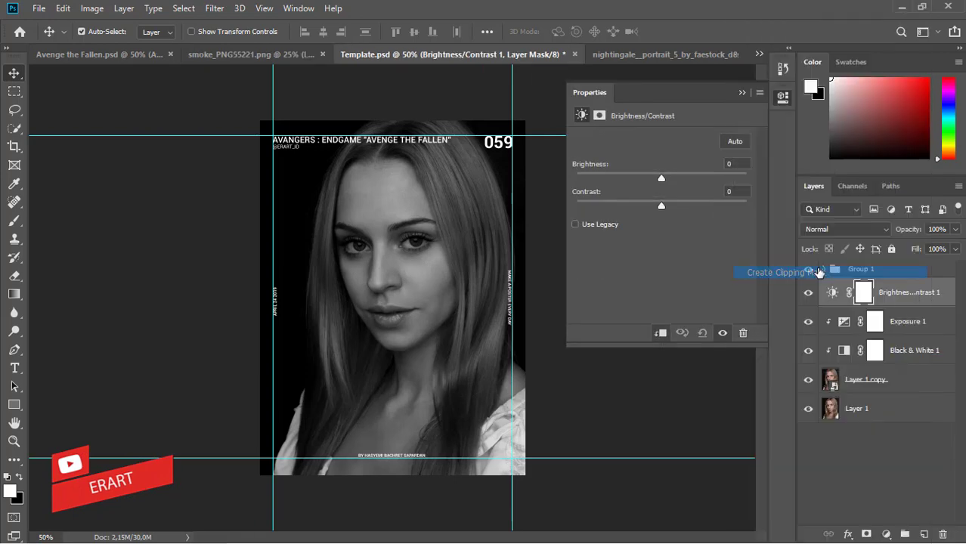
{"action": "mouse_move", "coordinate": [663, 177]}
{"action": "left_mouse_down"}
{"action": "mouse_move", "coordinate": [678, 179]}
{"action": "mouse_move", "coordinate": [649, 211]}
{"action": "mouse_move", "coordinate": [582, 203]}
{"action": "left_mouse_up"}
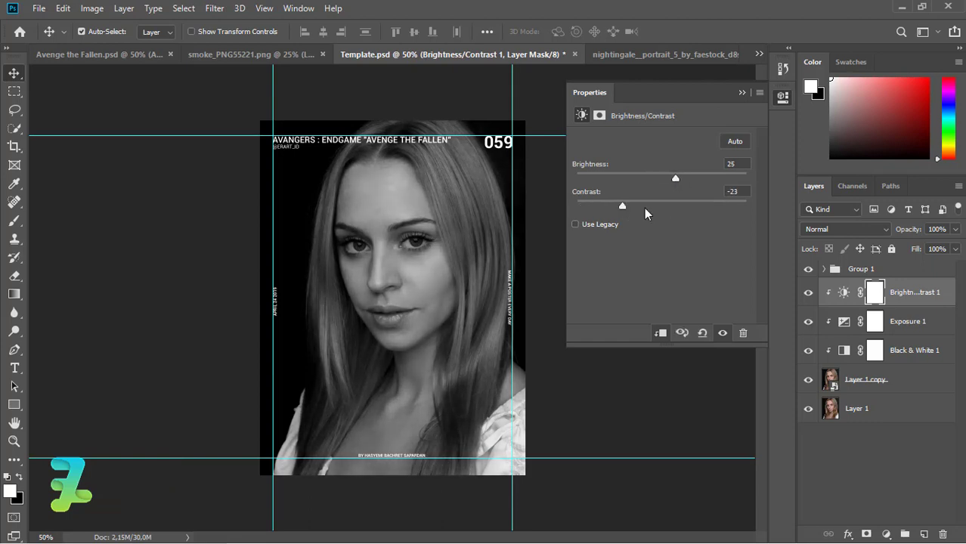
{"action": "left_click_drag", "start_coordinate": [697, 210], "coordinate": [708, 210]}
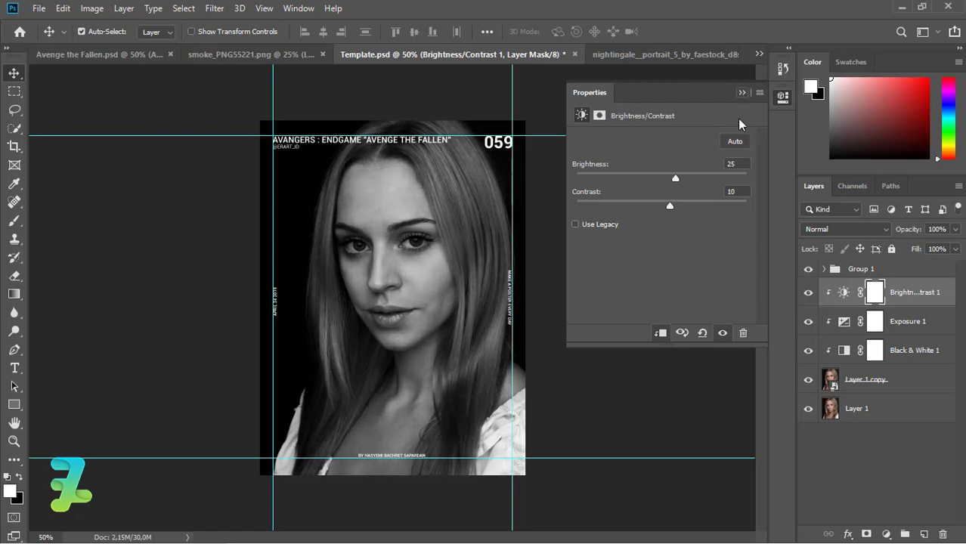
{"action": "left_click_drag", "start_coordinate": [683, 205], "coordinate": [653, 206]}
{"action": "left_click", "coordinate": [741, 93]}
Add a clipped Curves adjustment with a gentle S-shaped RGB curve
{"action": "left_click", "coordinate": [886, 535]}
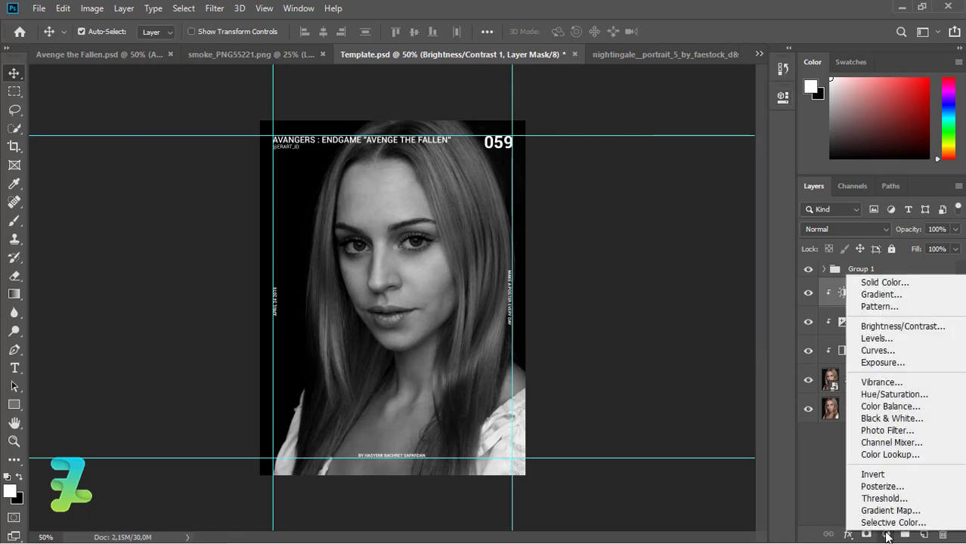
{"action": "left_click", "coordinate": [897, 352]}
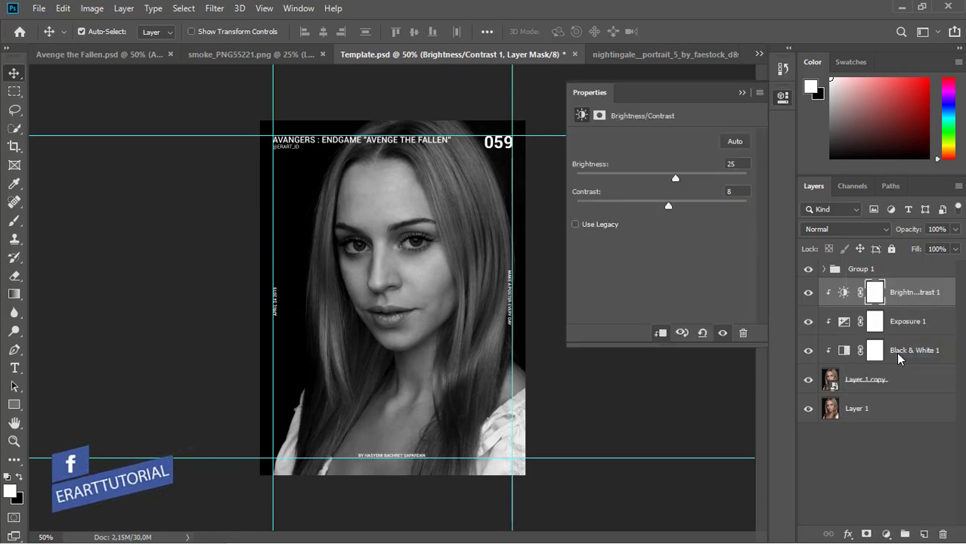
{"action": "right_click", "coordinate": [947, 293]}
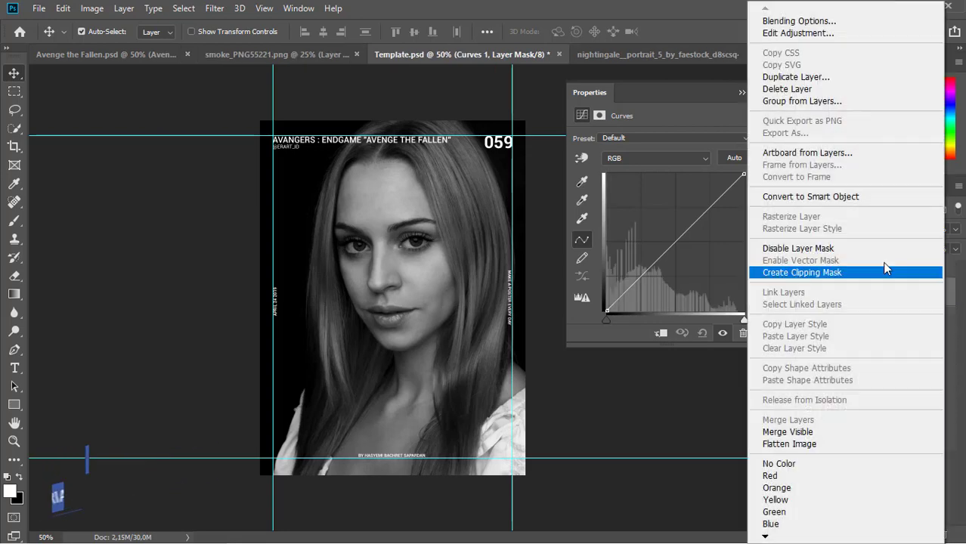
{"action": "left_click", "coordinate": [830, 273]}
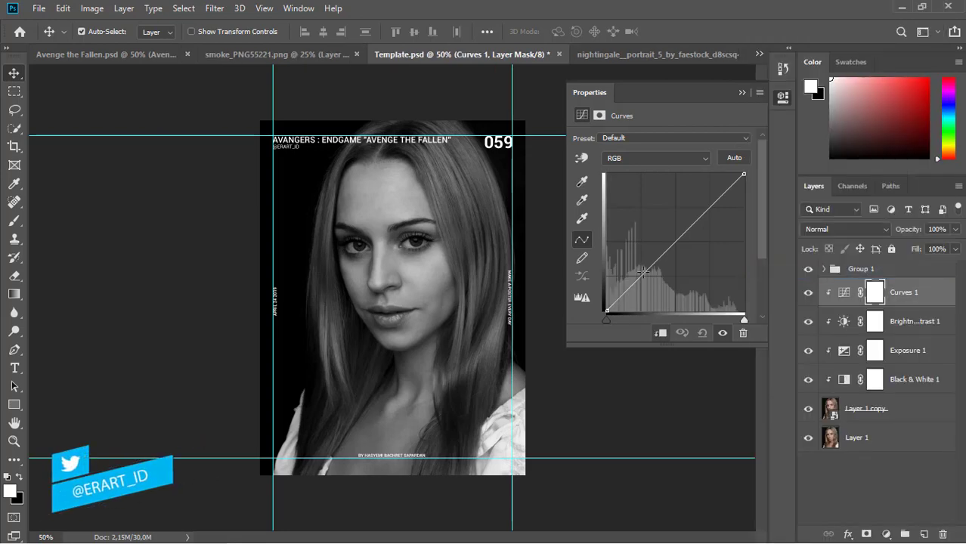
{"action": "mouse_move", "coordinate": [641, 273]}
{"action": "left_mouse_down"}
{"action": "mouse_move", "coordinate": [646, 285]}
{"action": "mouse_move", "coordinate": [670, 278]}
{"action": "mouse_move", "coordinate": [659, 272]}
{"action": "left_mouse_up"}
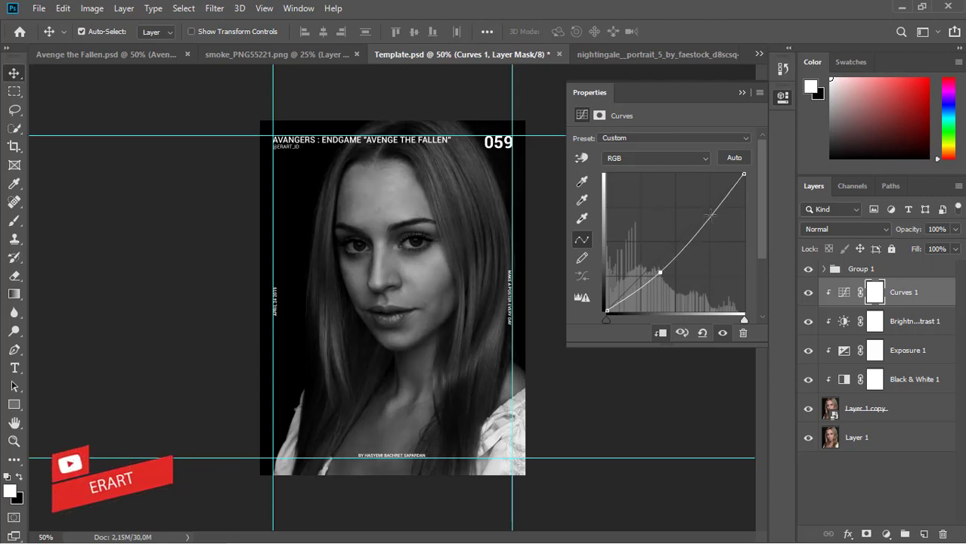
{"action": "left_click_drag", "start_coordinate": [710, 215], "coordinate": [713, 217]}
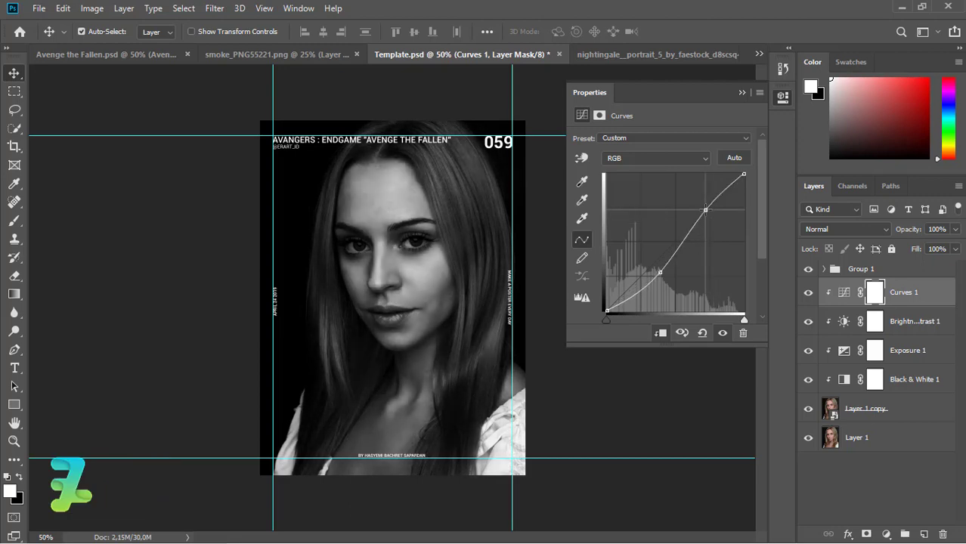
{"action": "left_click_drag", "start_coordinate": [713, 217], "coordinate": [711, 213]}
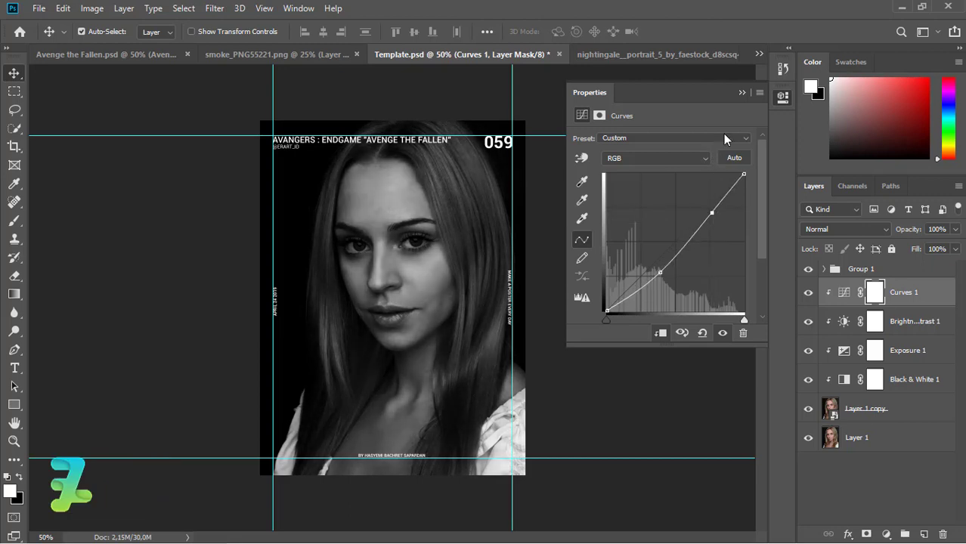
{"action": "left_click", "coordinate": [742, 94]}
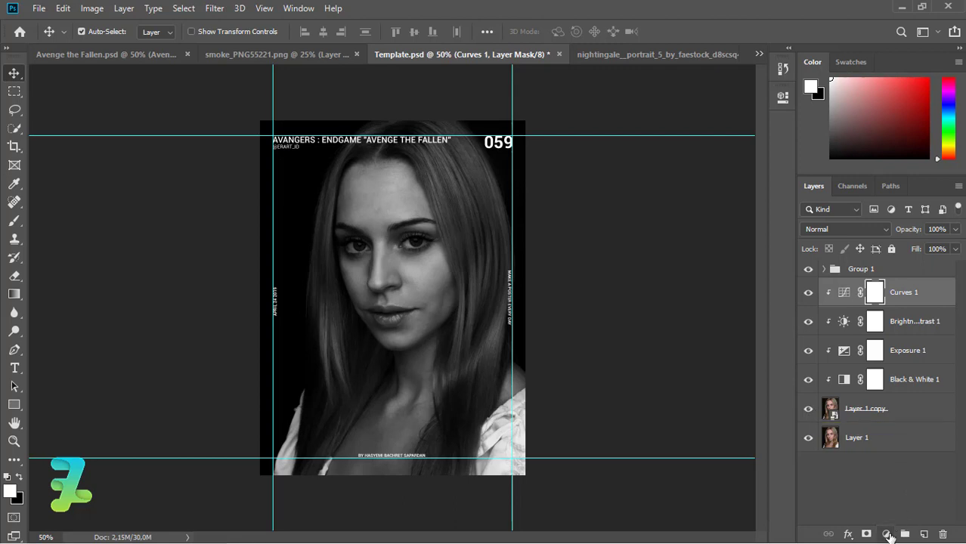
Add a blue Photo Filter adjustment and clip it to the portrait
{"action": "left_click", "coordinate": [888, 533]}
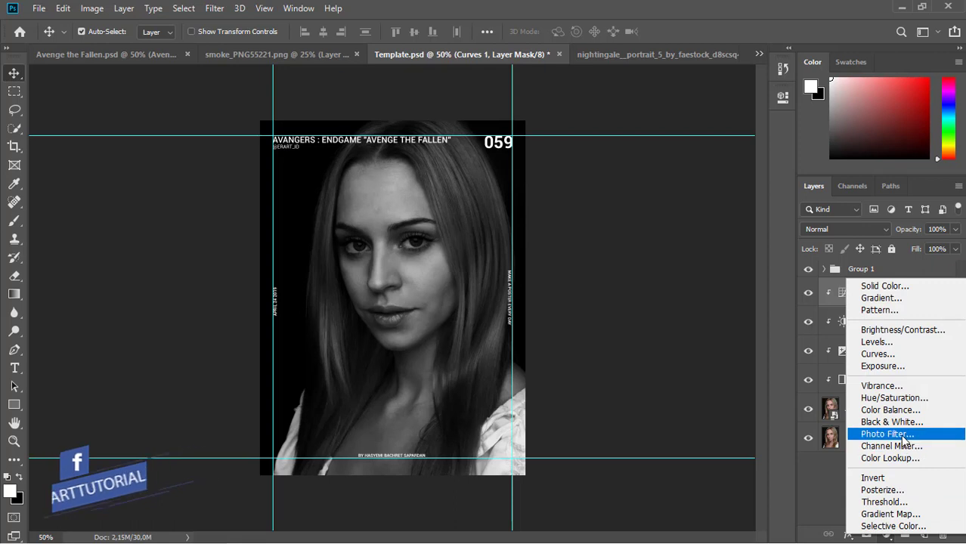
{"action": "left_click", "coordinate": [893, 378]}
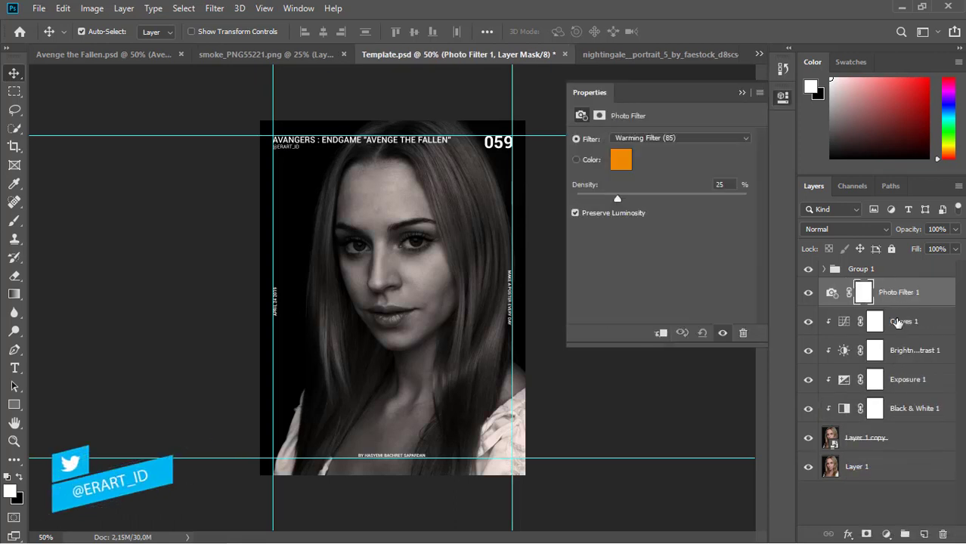
{"action": "left_click", "coordinate": [622, 160]}
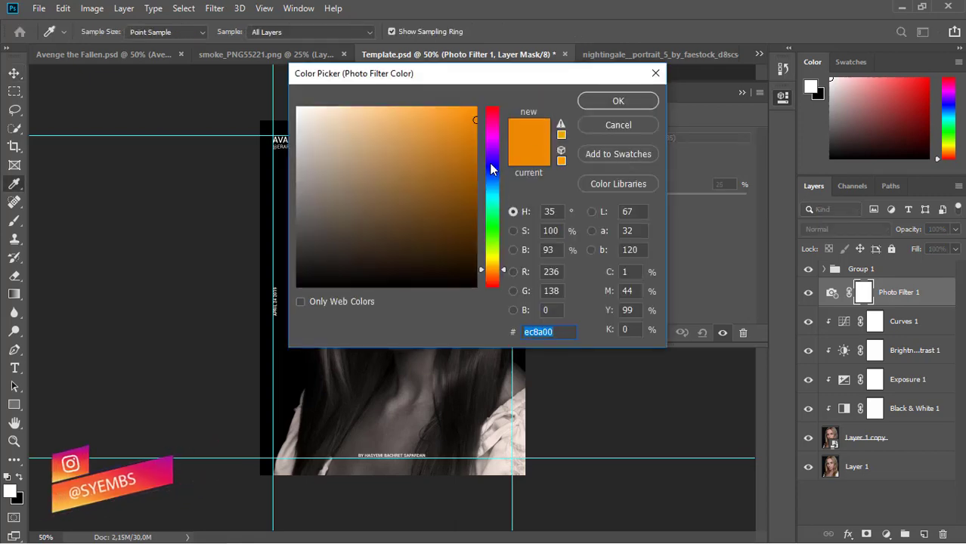
{"action": "left_click", "coordinate": [492, 163]}
{"action": "left_click", "coordinate": [617, 101]}
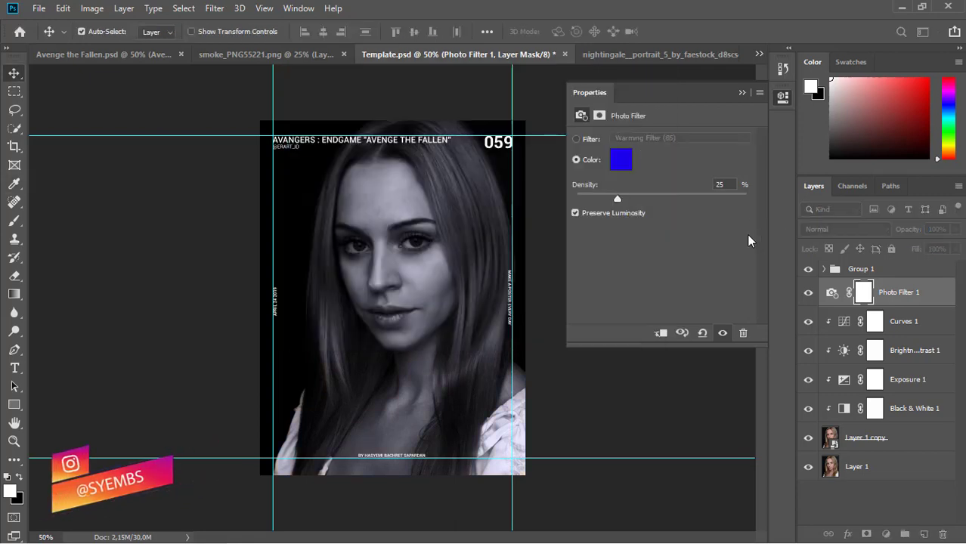
{"action": "right_click", "coordinate": [940, 303]}
{"action": "left_click", "coordinate": [836, 273]}
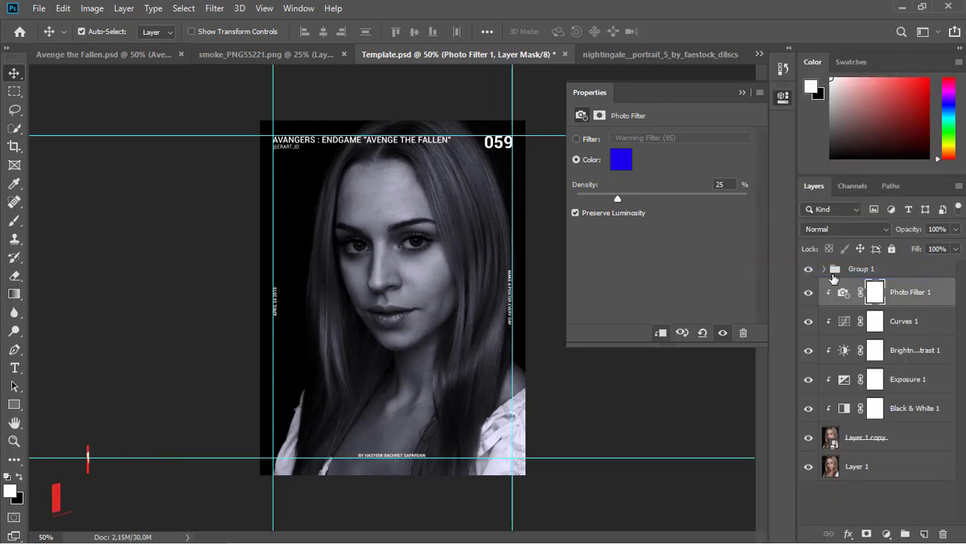
Set the Photo Filter colour to dark blue 1a1096 with 35% density
{"action": "left_click", "coordinate": [619, 162]}
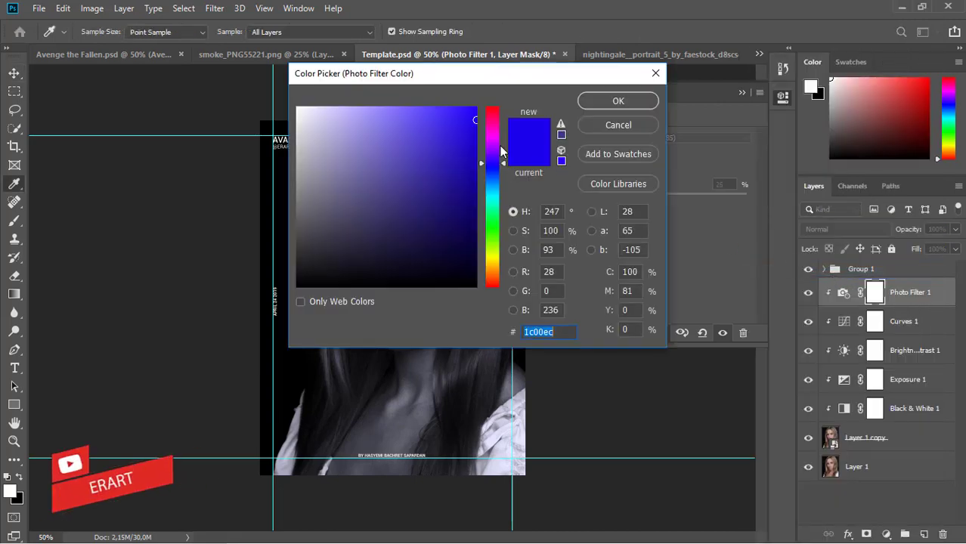
{"action": "left_click_drag", "start_coordinate": [481, 82], "coordinate": [728, 129]}
{"action": "left_click", "coordinate": [611, 277]}
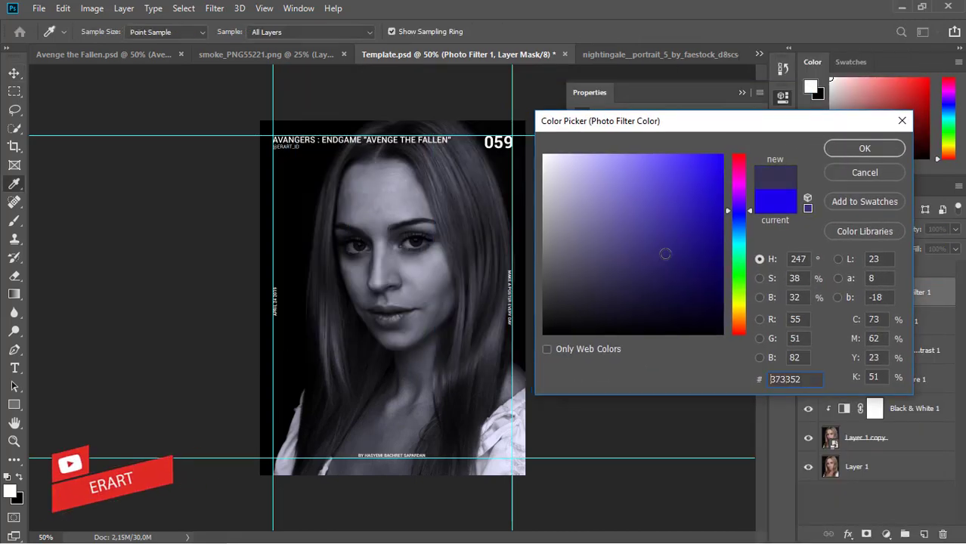
{"action": "left_click", "coordinate": [722, 266]}
{"action": "type", "text": "405a00"}
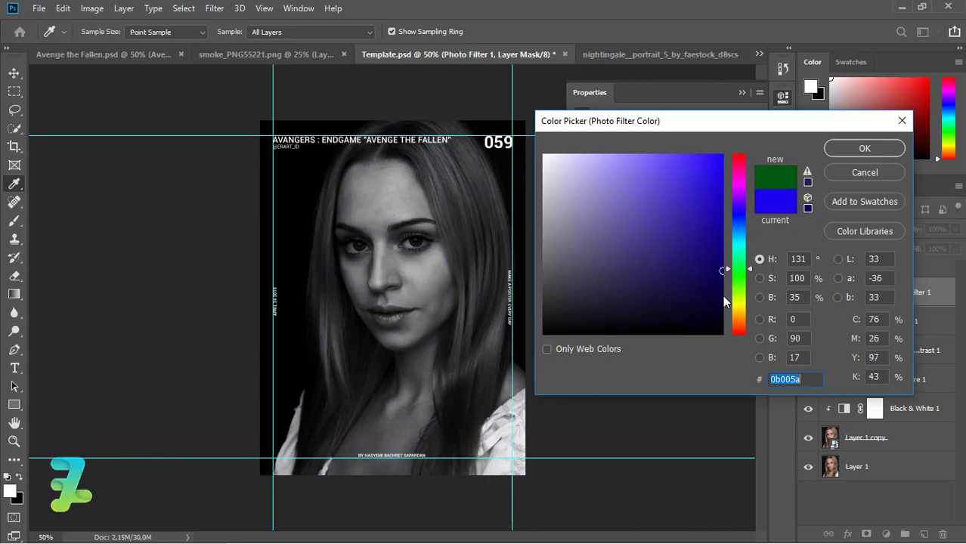
{"action": "left_click", "coordinate": [739, 214]}
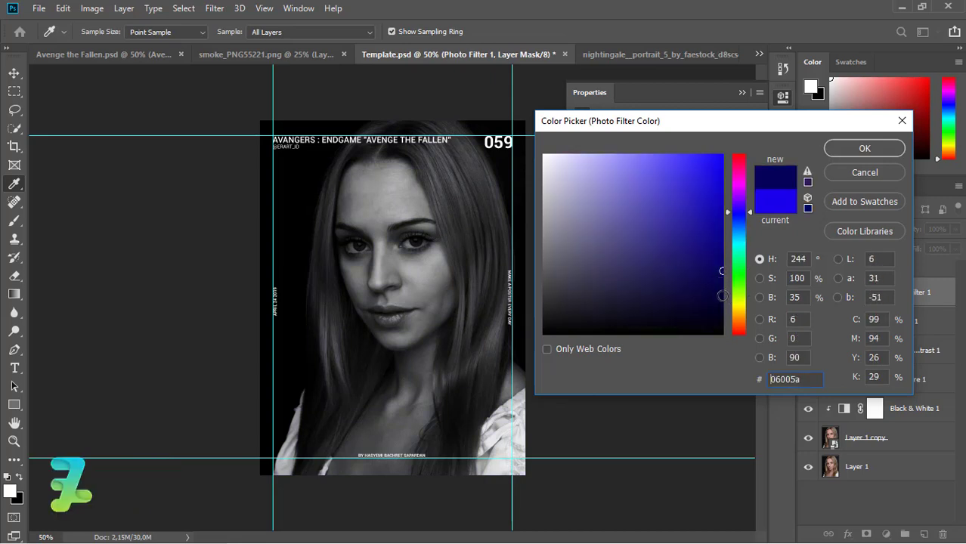
{"action": "type", "text": "0a0547"}
{"action": "left_click", "coordinate": [692, 197]}
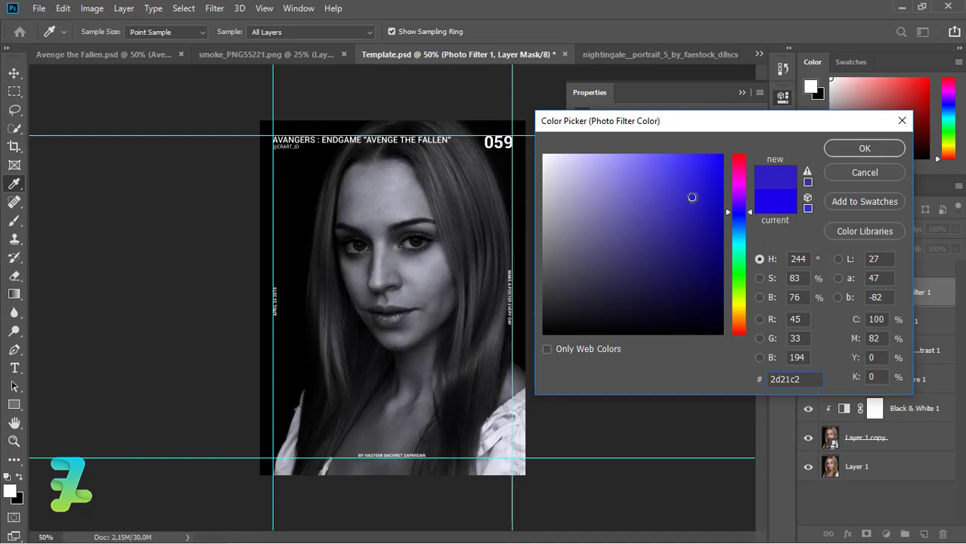
{"action": "left_click_drag", "start_coordinate": [691, 197], "coordinate": [703, 225]}
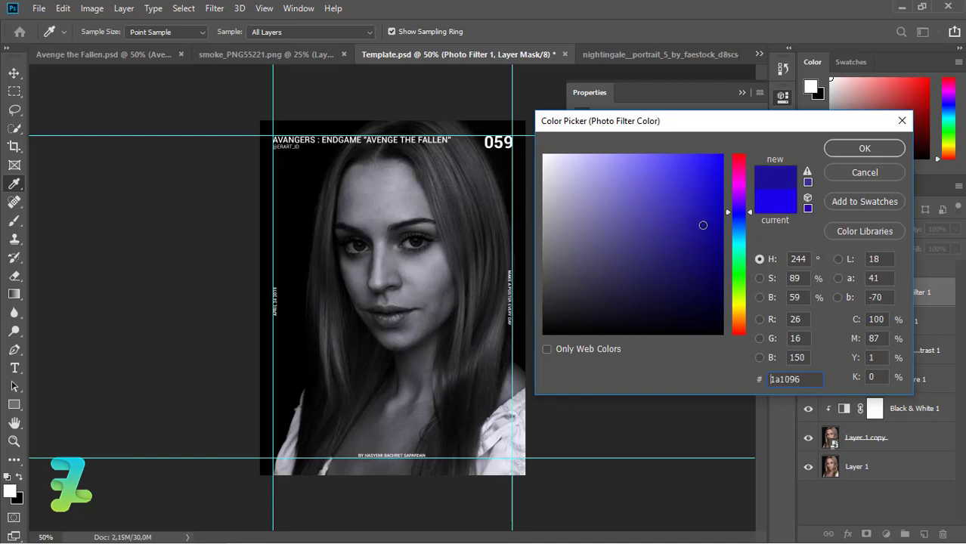
{"action": "left_click", "coordinate": [862, 150]}
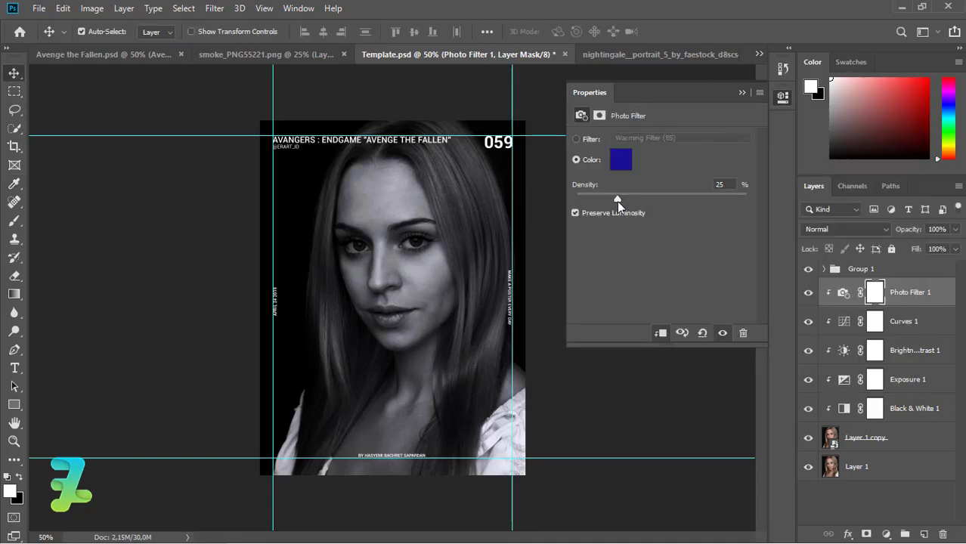
{"action": "left_click_drag", "start_coordinate": [617, 200], "coordinate": [650, 198]}
{"action": "left_click", "coordinate": [741, 93]}
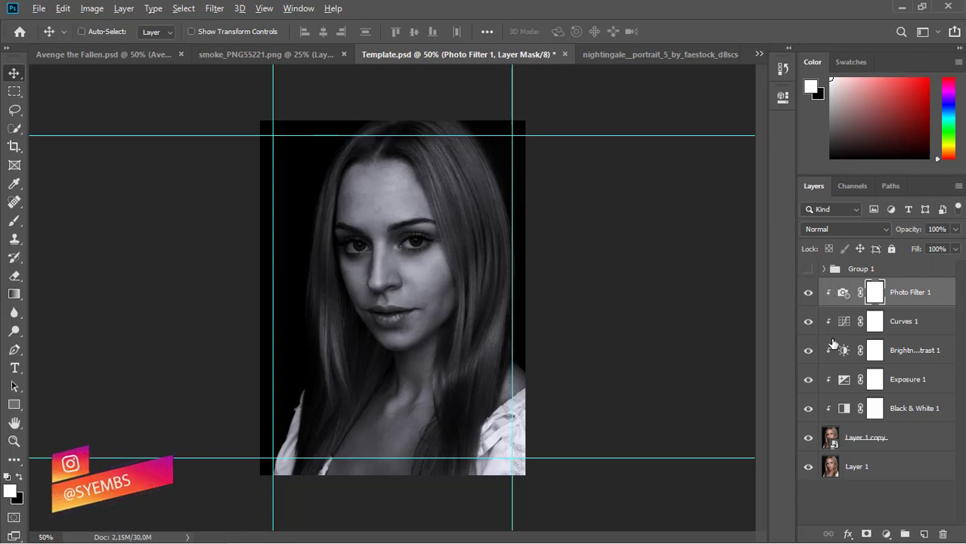
Stamp all visible layers into a new Layer 2 and apply High Pass of about 40 px
{"action": "key", "text": "ctrl+shift+alt+n"}
{"action": "key", "text": "ctrl+shift+alt+e"}
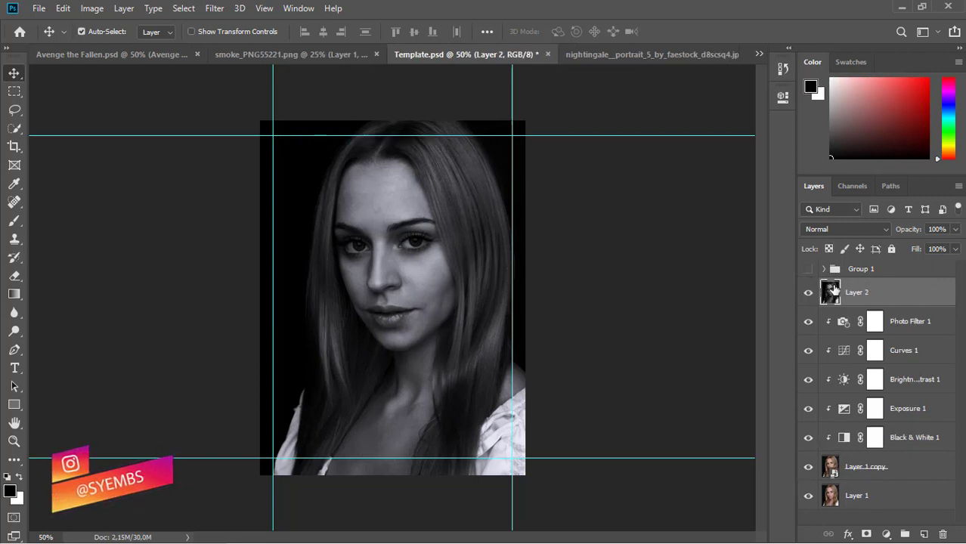
{"action": "left_click", "coordinate": [214, 9]}
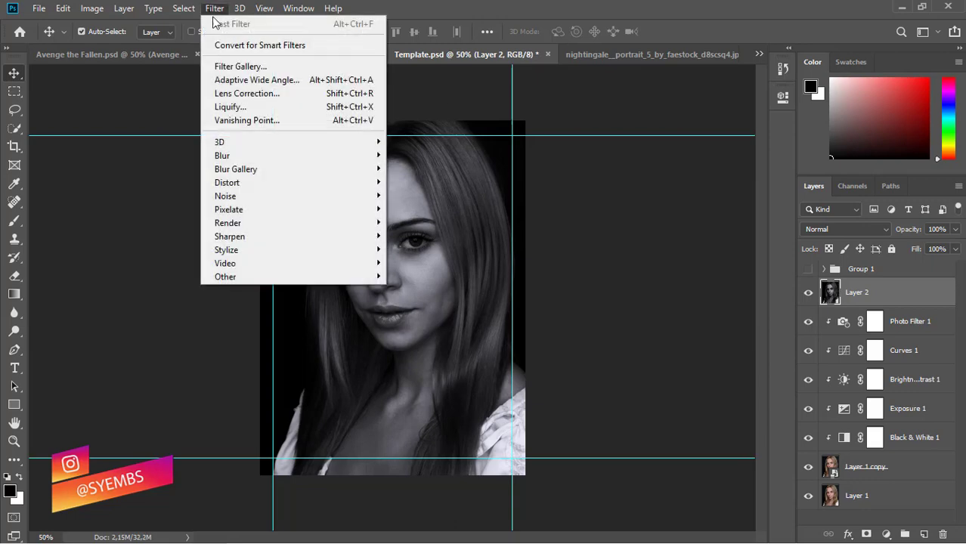
{"action": "mouse_move", "coordinate": [288, 277]}
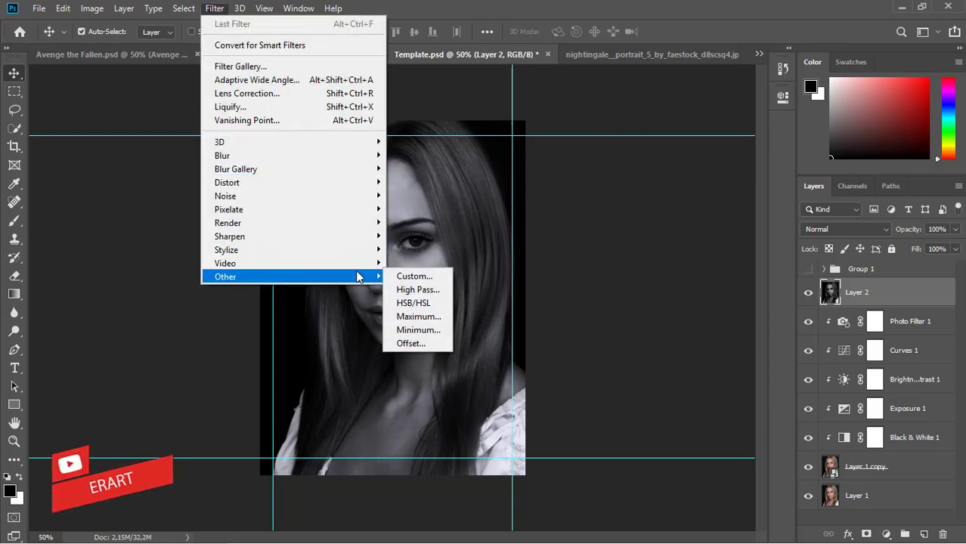
{"action": "left_click", "coordinate": [396, 294]}
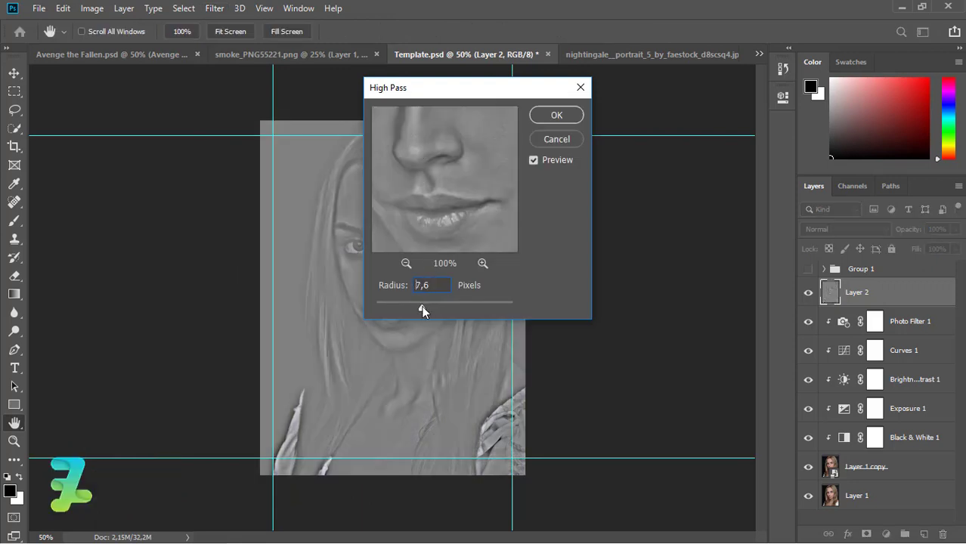
{"action": "mouse_move", "coordinate": [423, 309]}
{"action": "left_mouse_down"}
{"action": "mouse_move", "coordinate": [458, 305]}
{"action": "mouse_move", "coordinate": [445, 307]}
{"action": "left_mouse_up"}
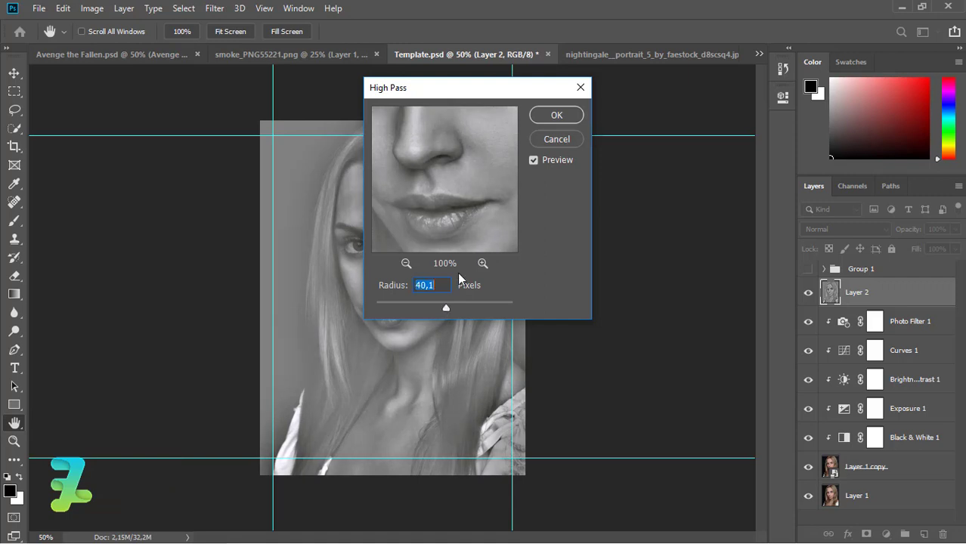
{"action": "left_click", "coordinate": [554, 113]}
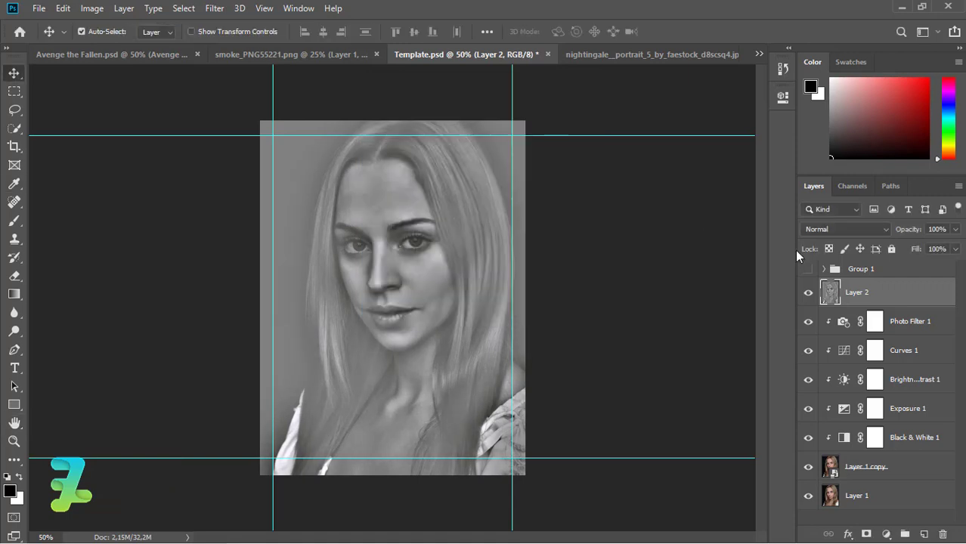
Blend Layer 2 in Hard Light at 16% opacity and compare it on and off
{"action": "left_click", "coordinate": [839, 230]}
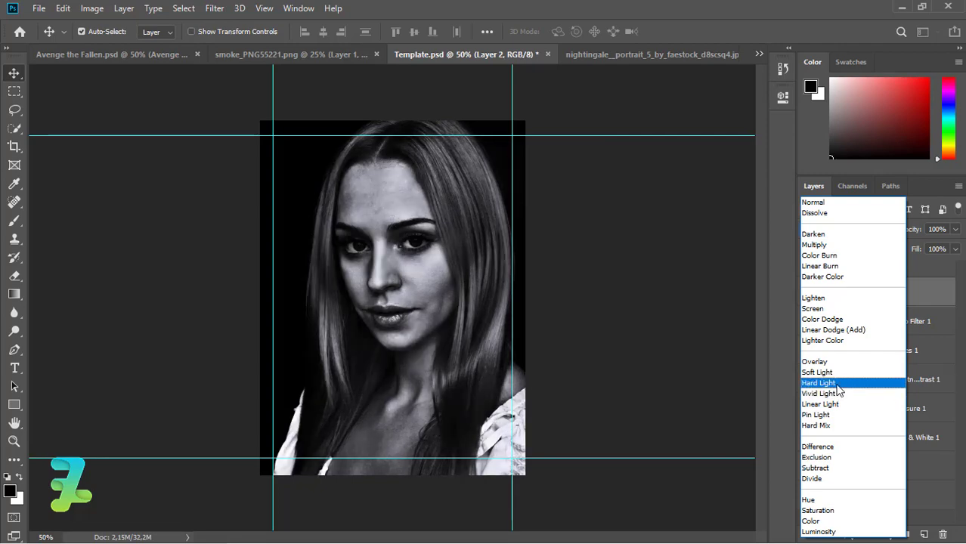
{"action": "left_click", "coordinate": [837, 385]}
{"action": "left_click", "coordinate": [955, 229]}
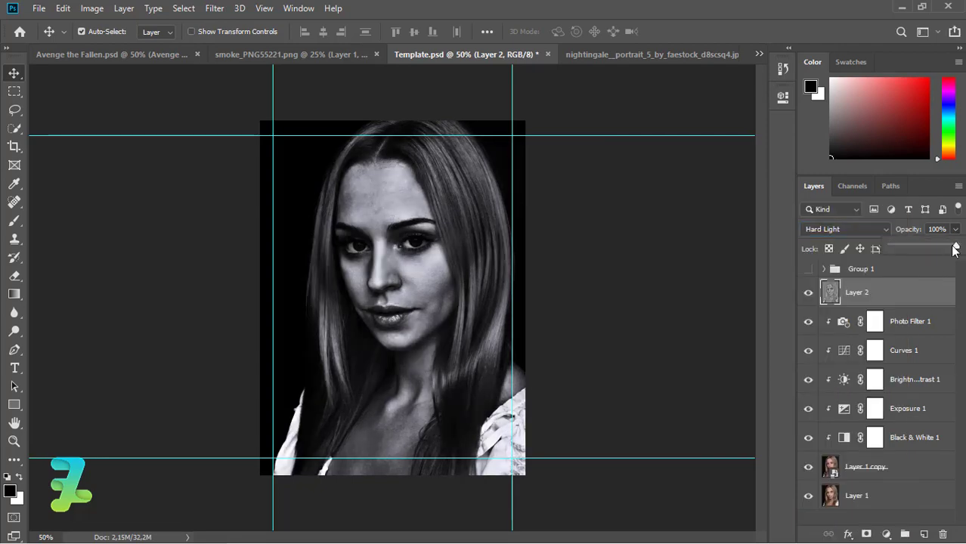
{"action": "left_click_drag", "start_coordinate": [939, 248], "coordinate": [923, 251]}
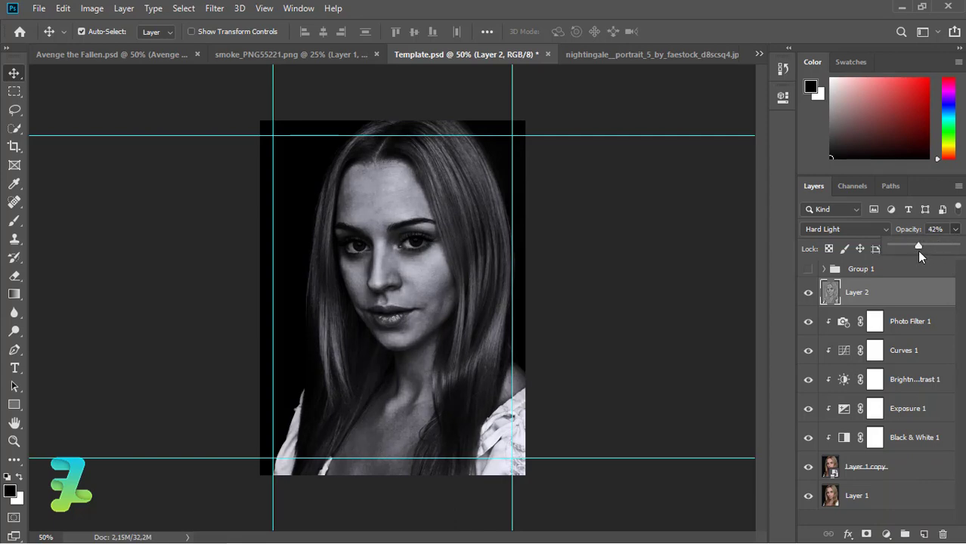
{"action": "left_click_drag", "start_coordinate": [907, 258], "coordinate": [892, 255]}
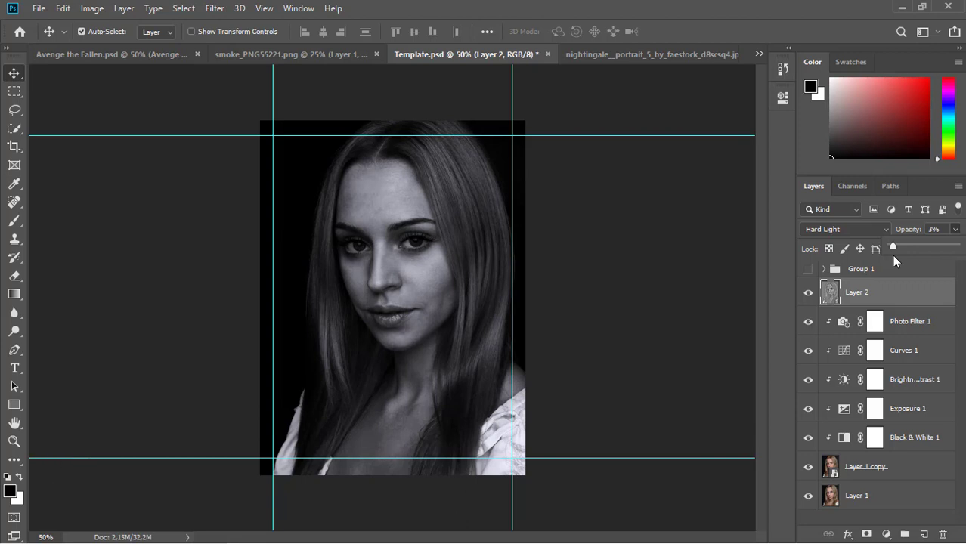
{"action": "left_click", "coordinate": [806, 308]}
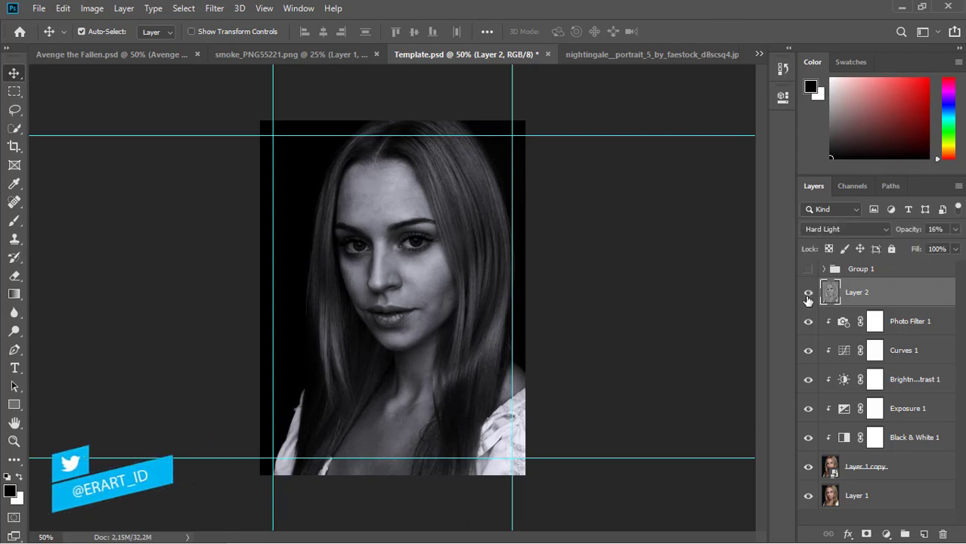
{"action": "left_click", "coordinate": [807, 298]}
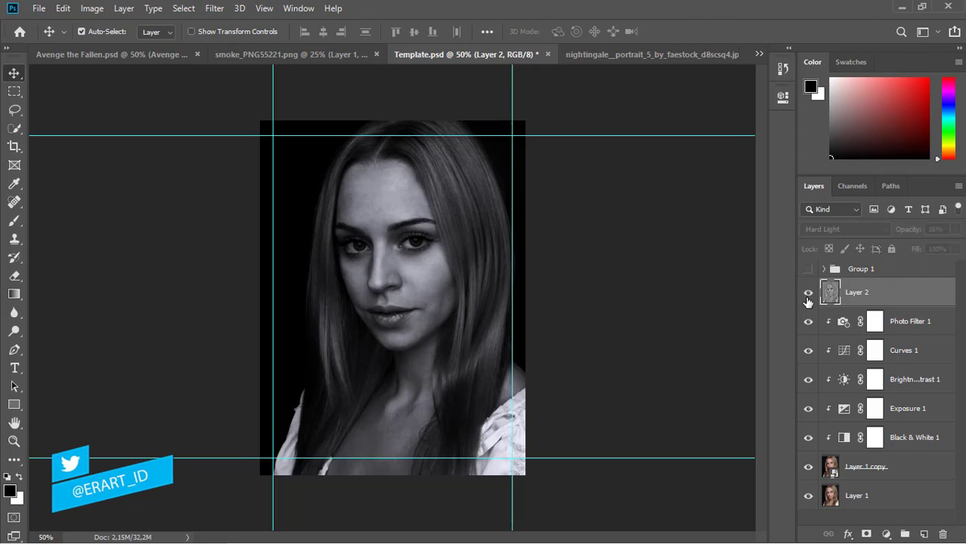
{"action": "left_click", "coordinate": [808, 301]}
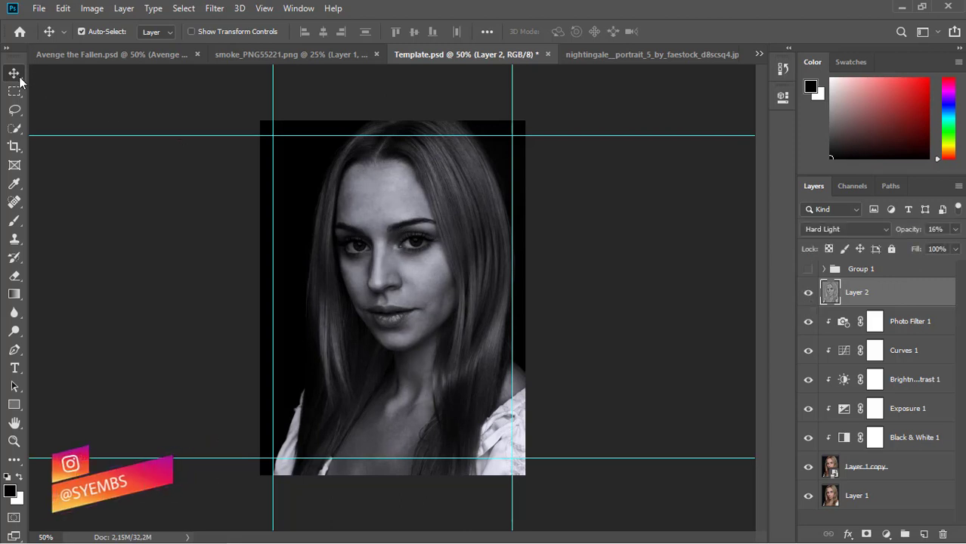
Copy the smoke image into the Template poster as Layer 3
{"action": "left_click", "coordinate": [250, 59]}
{"action": "right_click", "coordinate": [249, 58]}
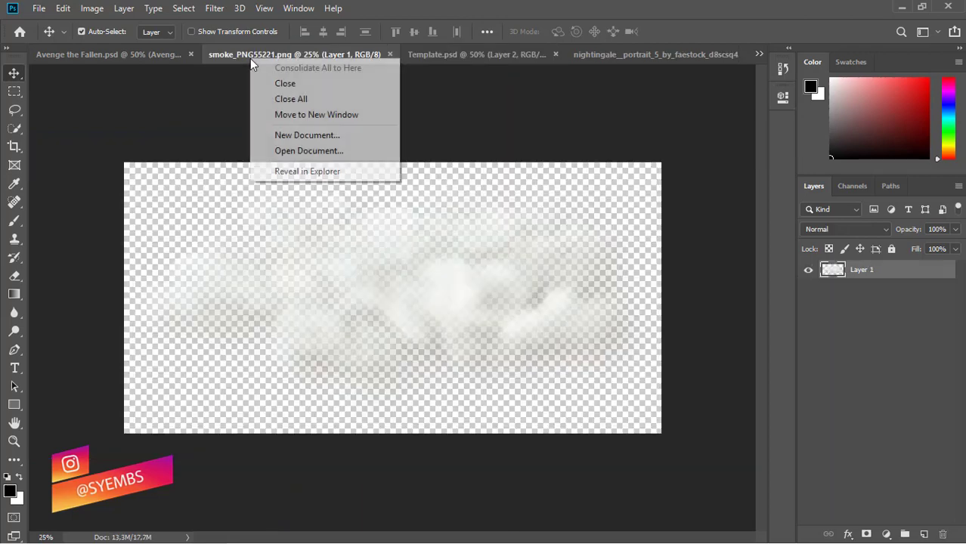
{"action": "left_click", "coordinate": [274, 115]}
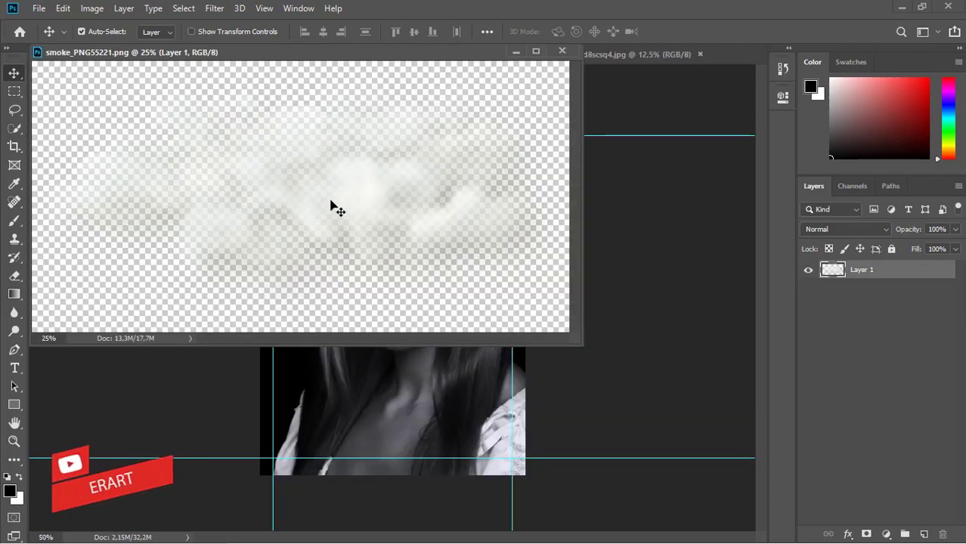
{"action": "mouse_move", "coordinate": [336, 211]}
{"action": "left_mouse_down"}
{"action": "mouse_move", "coordinate": [415, 381]}
{"action": "mouse_move", "coordinate": [412, 405]}
{"action": "left_mouse_up"}
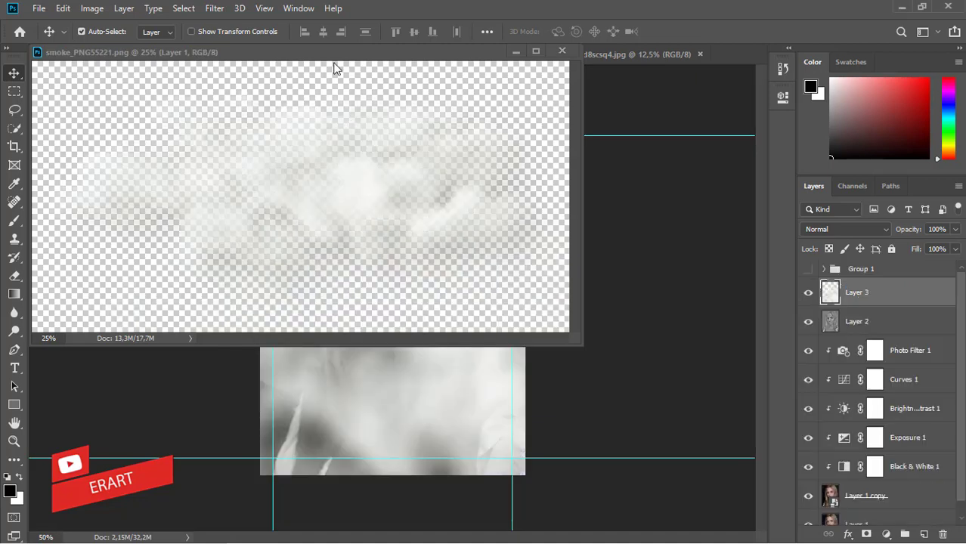
{"action": "left_click_drag", "start_coordinate": [324, 55], "coordinate": [432, 56]}
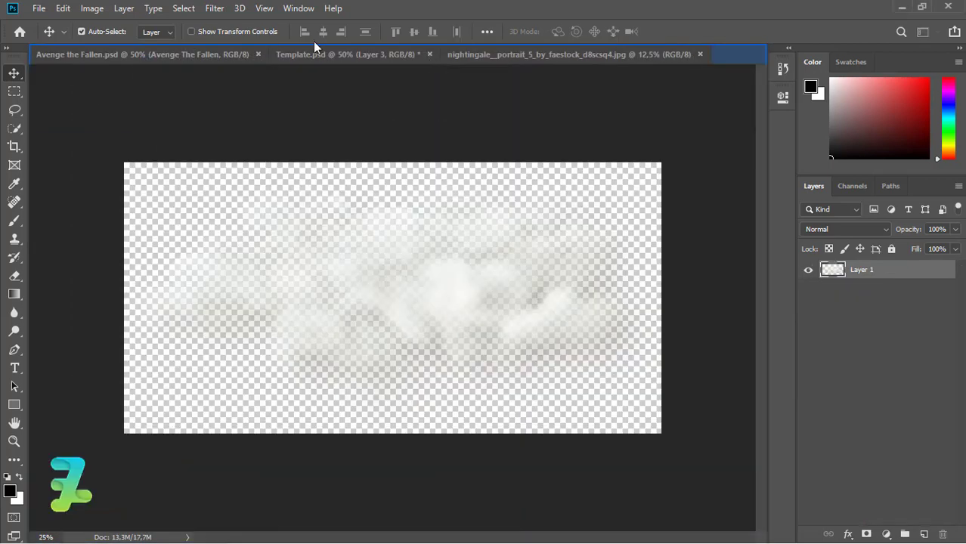
{"action": "left_click", "coordinate": [265, 56]}
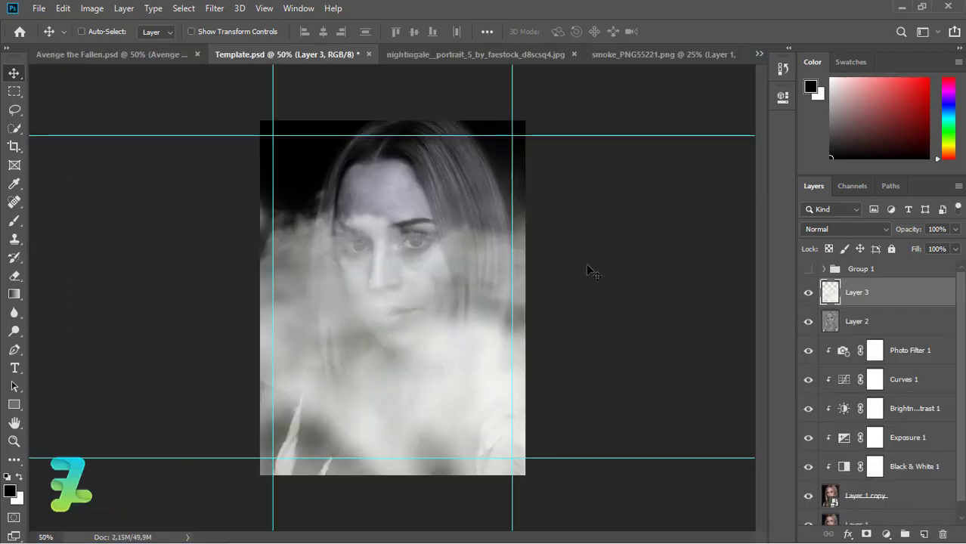
Shrink the smoke and position it along the bottom of the poster
{"action": "key", "text": "ctrl+minus"}
{"action": "key", "text": "ctrl+minus"}
{"action": "key", "text": "ctrl+t"}
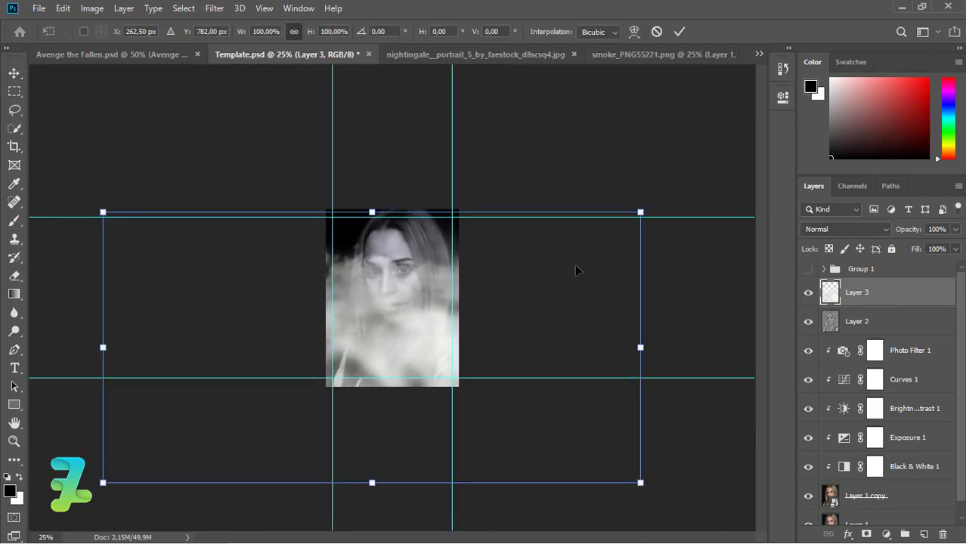
{"action": "mouse_move", "coordinate": [641, 212]}
{"action": "left_mouse_down"}
{"action": "mouse_move", "coordinate": [501, 308]}
{"action": "mouse_move", "coordinate": [490, 286]}
{"action": "left_mouse_up"}
{"action": "mouse_move", "coordinate": [425, 328]}
{"action": "left_mouse_down"}
{"action": "mouse_move", "coordinate": [420, 366]}
{"action": "mouse_move", "coordinate": [437, 395]}
{"action": "mouse_move", "coordinate": [403, 389]}
{"action": "left_mouse_up"}
{"action": "key", "text": "ctrl+plus"}
{"action": "key", "text": "ctrl+plus"}
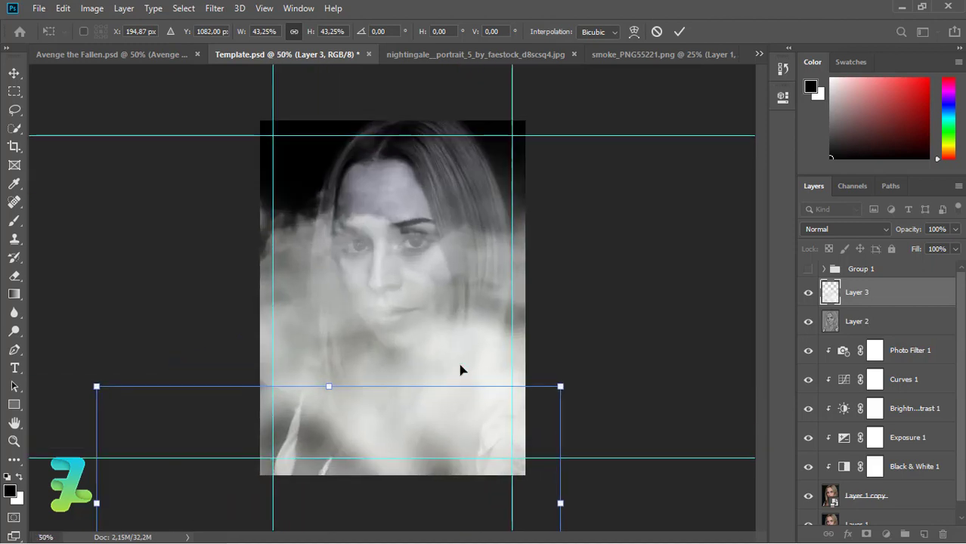
{"action": "key", "text": "ctrl+plus"}
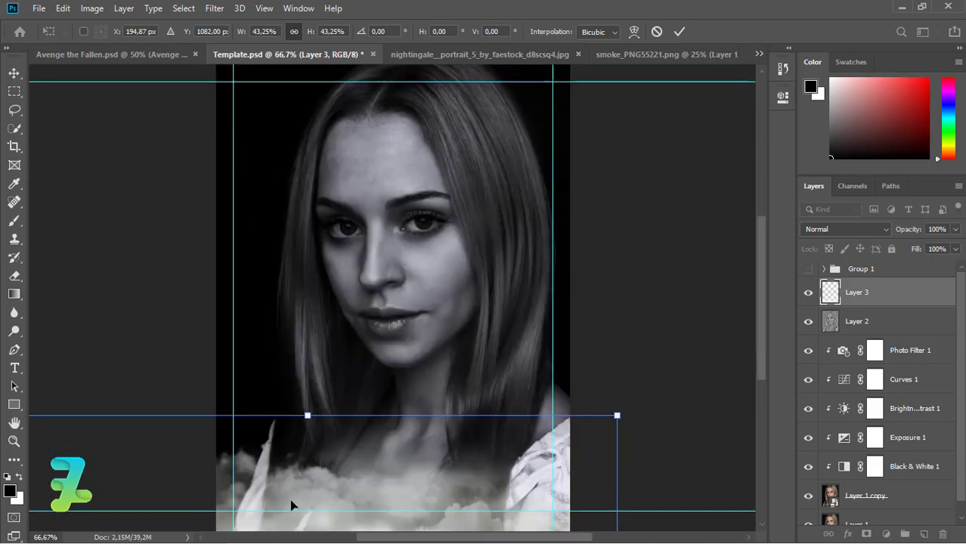
{"action": "mouse_move", "coordinate": [289, 507]}
{"action": "left_mouse_down"}
{"action": "mouse_move", "coordinate": [286, 496]}
{"action": "mouse_move", "coordinate": [278, 505]}
{"action": "left_mouse_up"}
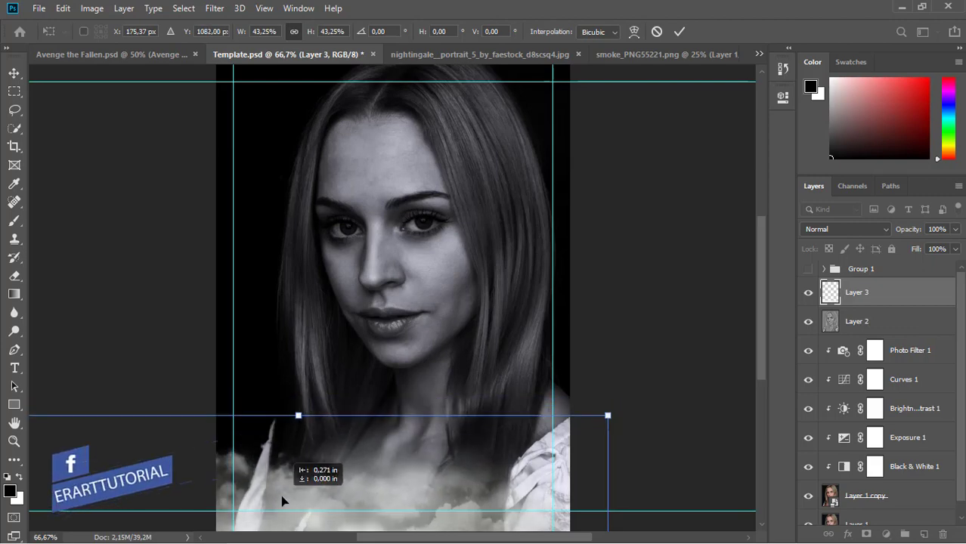
{"action": "scroll", "coordinate": [762, 337], "scroll_direction": "down", "scroll_amount": 2}
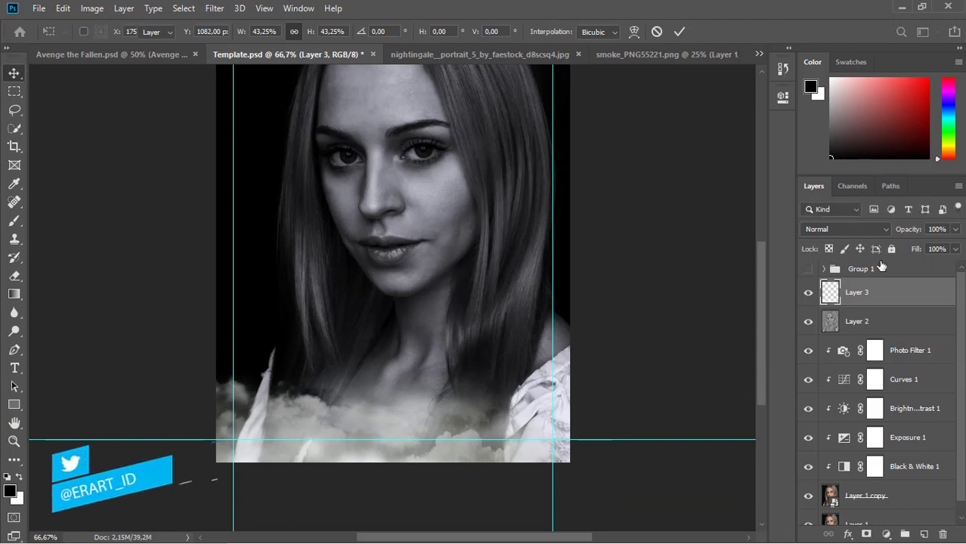
{"action": "left_click", "coordinate": [22, 72]}
Set the smoke layer's opacity to 27% and duplicate it
{"action": "left_click", "coordinate": [953, 231]}
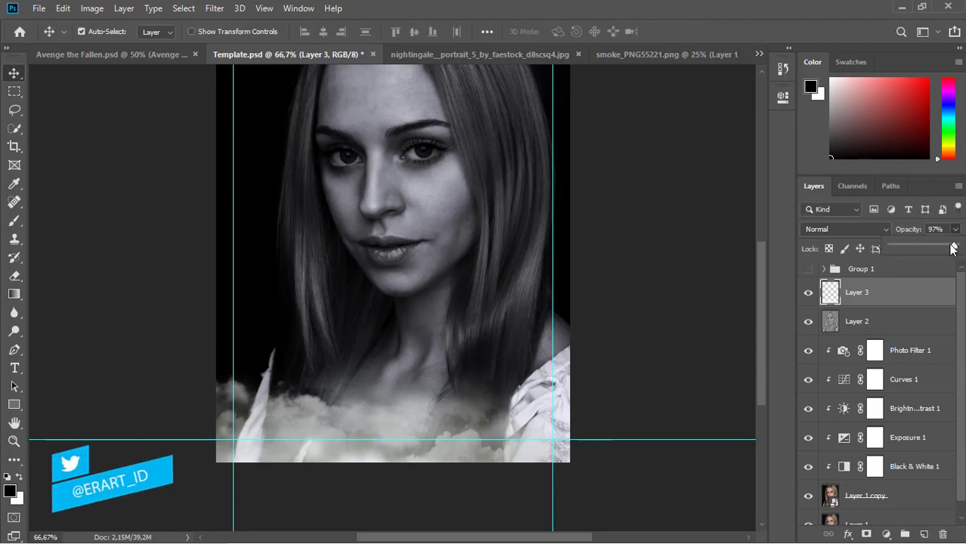
{"action": "left_click_drag", "start_coordinate": [954, 250], "coordinate": [907, 250]}
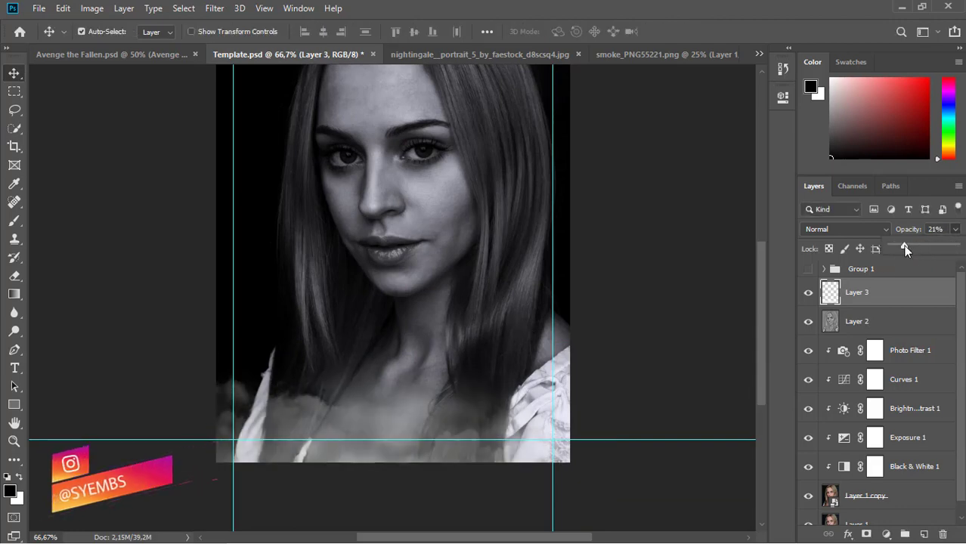
{"action": "left_click_drag", "start_coordinate": [905, 250], "coordinate": [911, 246]}
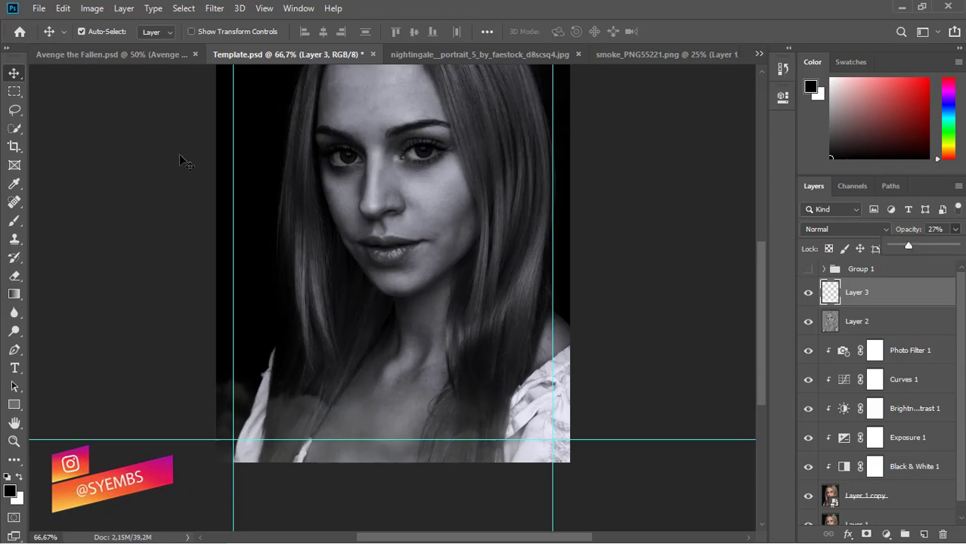
{"action": "key", "text": "ctrl+j"}
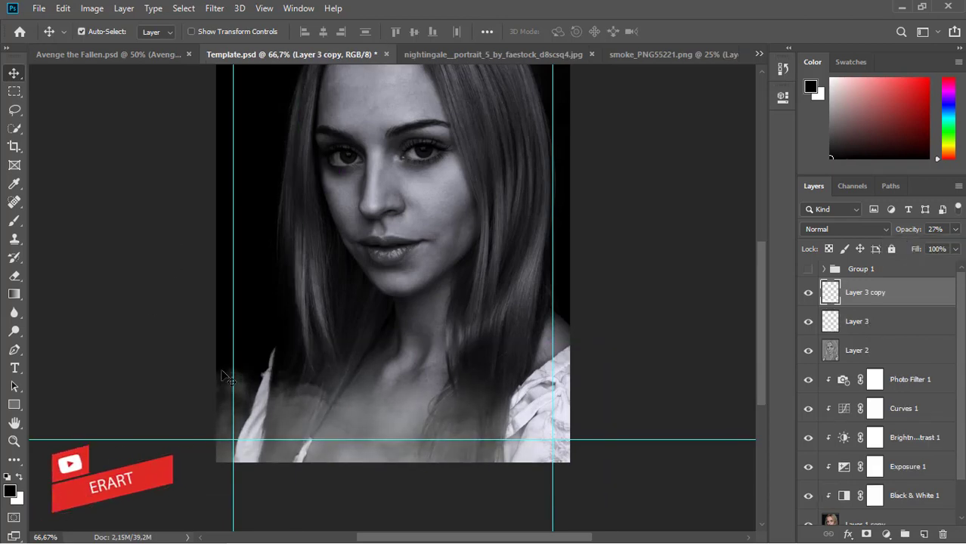
Move the smoke copy up and flip it horizontally toward the left side
{"action": "left_click_drag", "start_coordinate": [243, 384], "coordinate": [244, 208]}
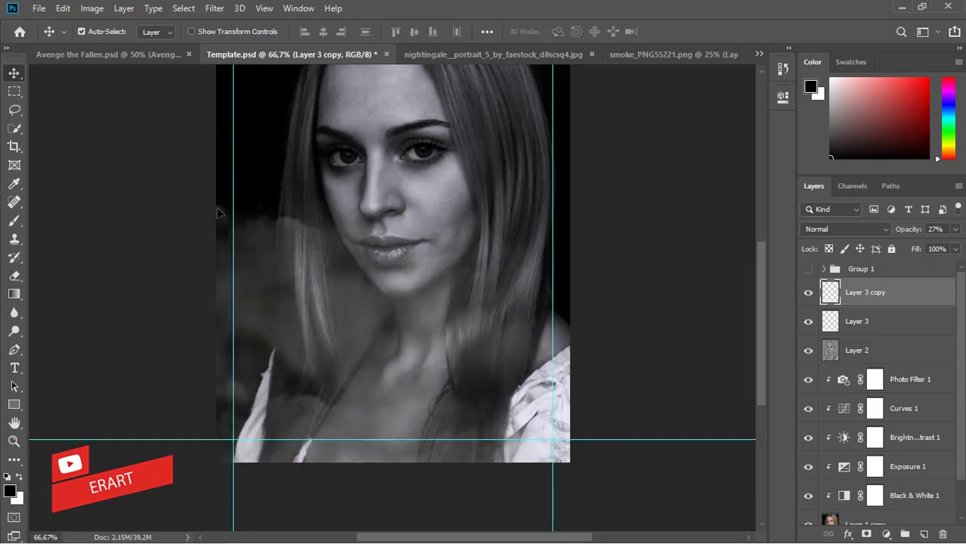
{"action": "left_click", "coordinate": [63, 9]}
{"action": "mouse_move", "coordinate": [110, 331]}
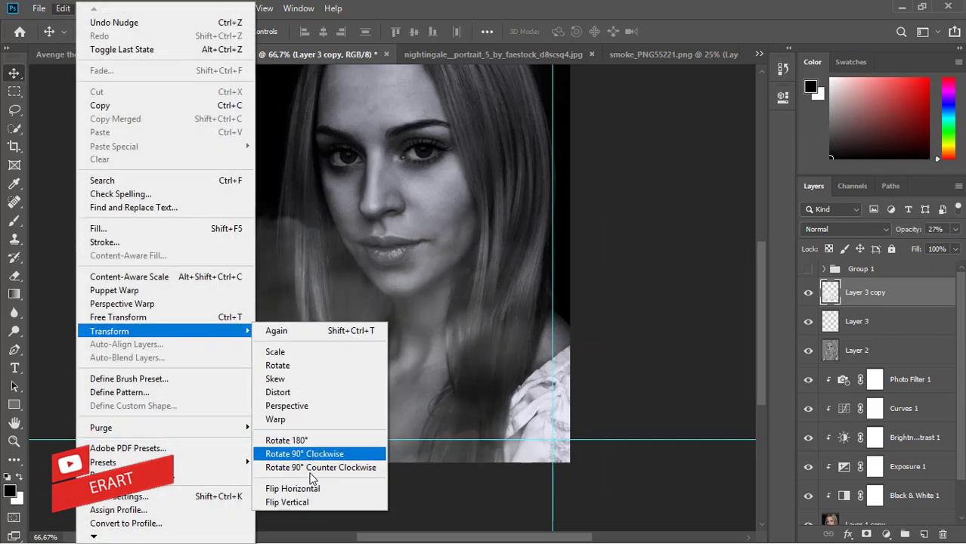
{"action": "left_click", "coordinate": [310, 489]}
{"action": "mouse_move", "coordinate": [356, 293]}
{"action": "left_mouse_down"}
{"action": "mouse_move", "coordinate": [185, 293]}
{"action": "mouse_move", "coordinate": [235, 320]}
{"action": "mouse_move", "coordinate": [216, 320]}
{"action": "left_mouse_up"}
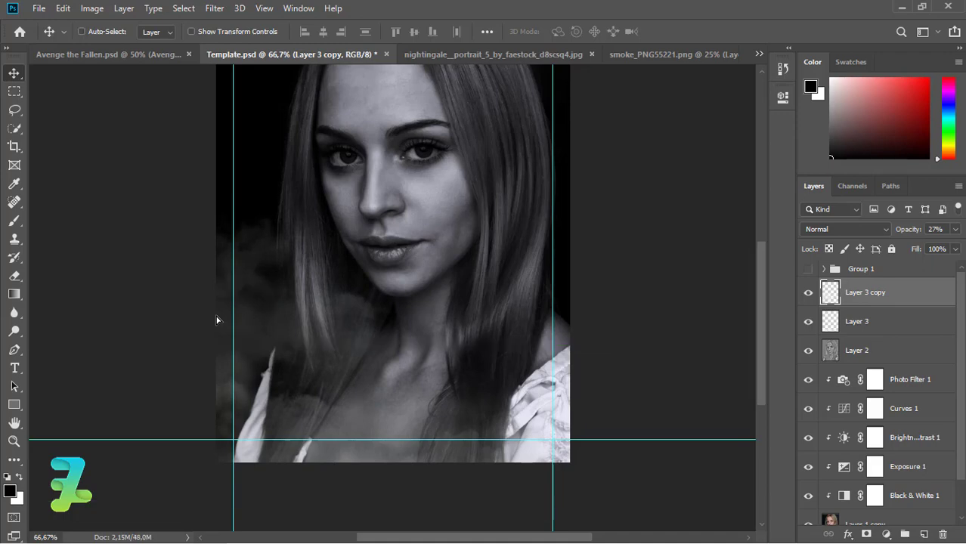
{"action": "key", "text": "ctrl+minus"}
{"action": "key", "text": "ctrl+minus"}
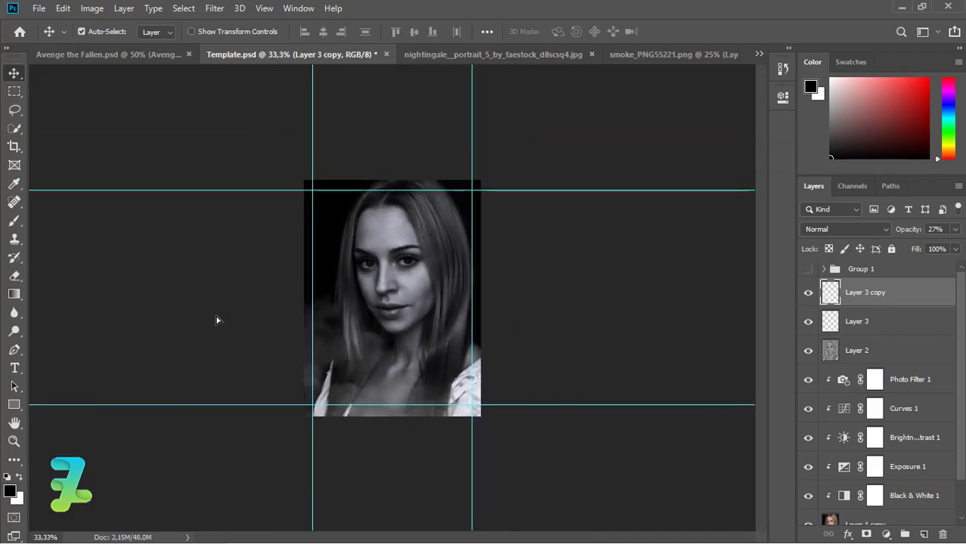
Make a second smoke copy, Layer 3 copy 2, and position both copies over the portrait
{"action": "key", "text": "ctrl+j"}
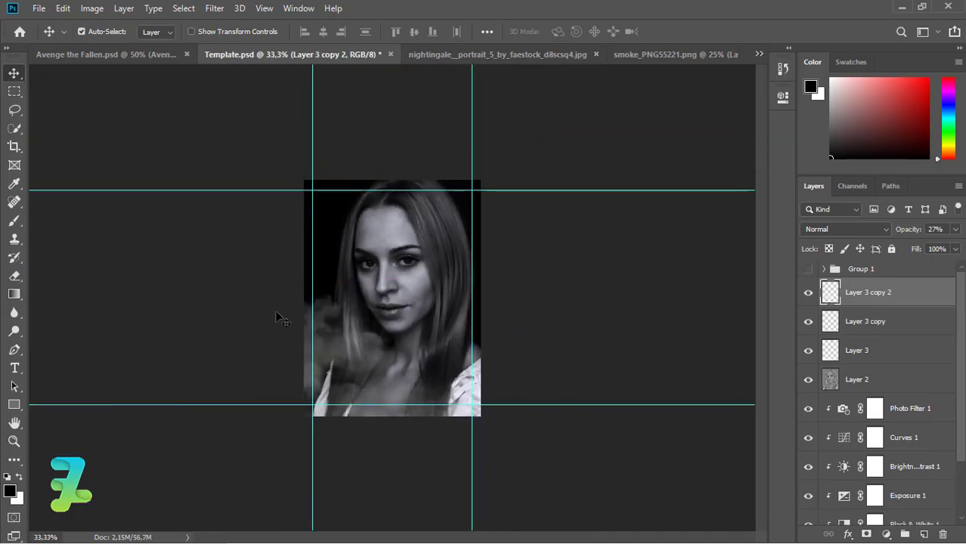
{"action": "left_click_drag", "start_coordinate": [278, 318], "coordinate": [300, 282]}
{"action": "key", "text": "ctrl+z"}
{"action": "key", "text": "ctrl+z"}
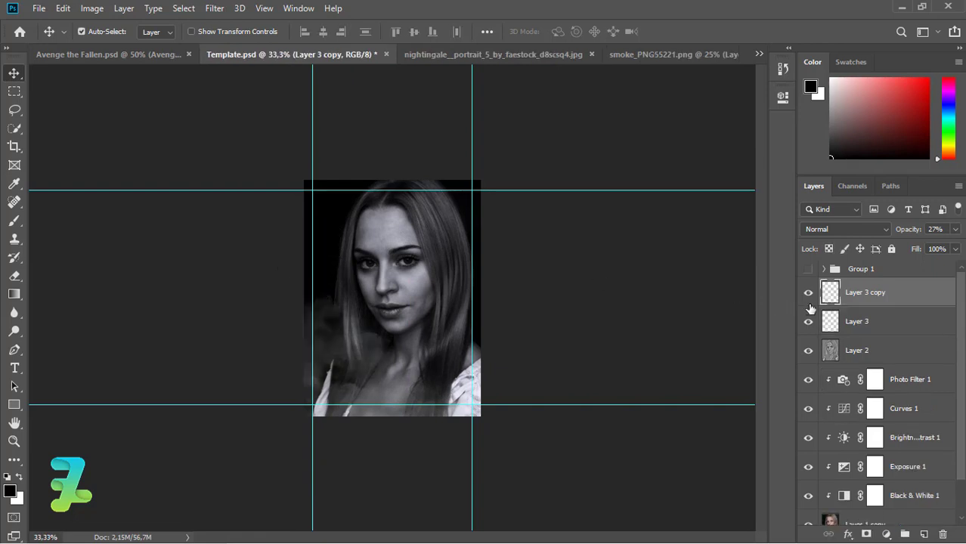
{"action": "key", "text": "ctrl+j"}
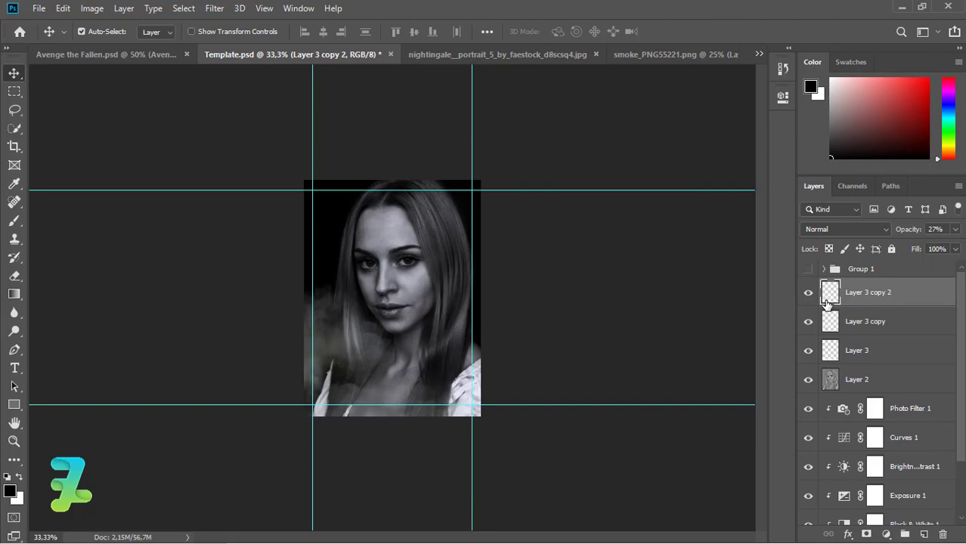
{"action": "mouse_move", "coordinate": [335, 295]}
{"action": "left_mouse_down"}
{"action": "mouse_move", "coordinate": [302, 198]}
{"action": "mouse_move", "coordinate": [435, 200]}
{"action": "left_mouse_up"}
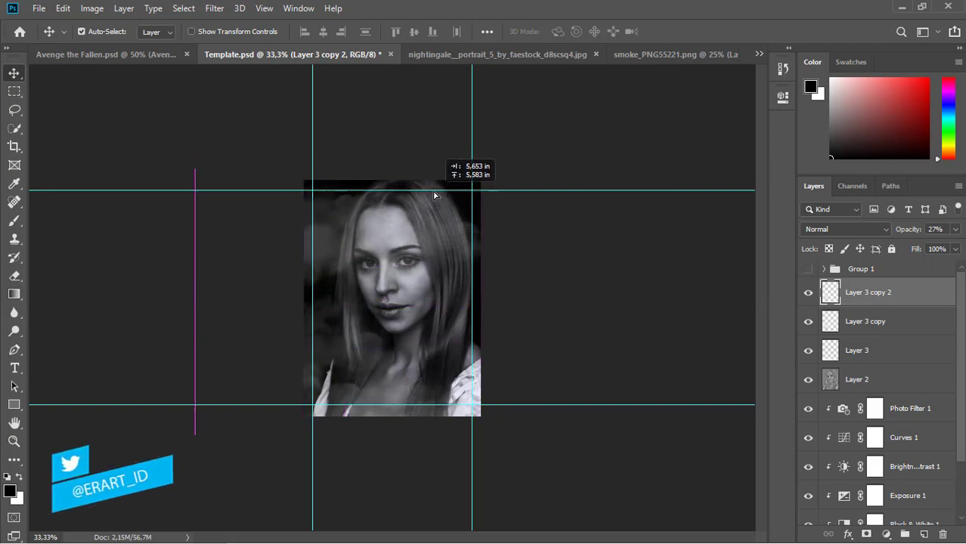
{"action": "left_click_drag", "start_coordinate": [436, 200], "coordinate": [437, 195]}
{"action": "left_click", "coordinate": [827, 316]}
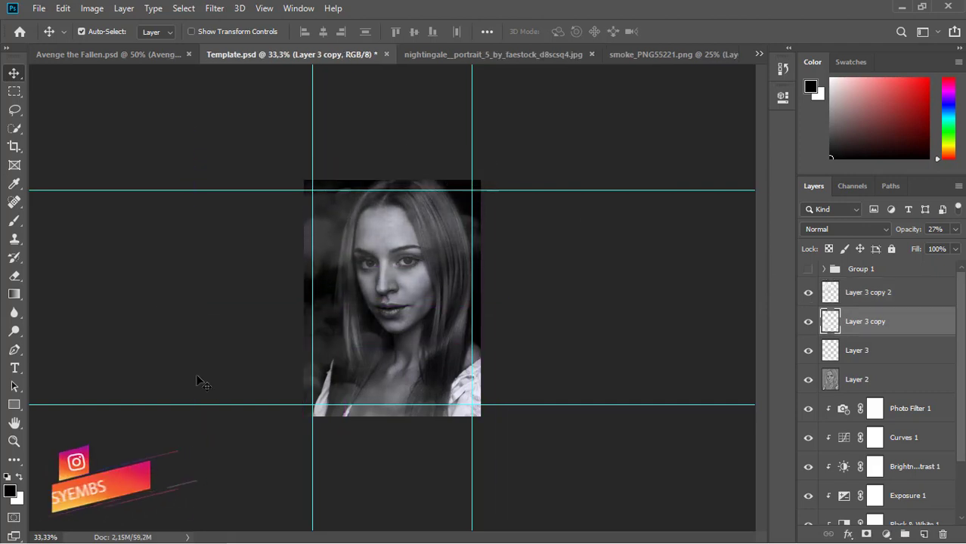
{"action": "left_click_drag", "start_coordinate": [325, 334], "coordinate": [329, 326]}
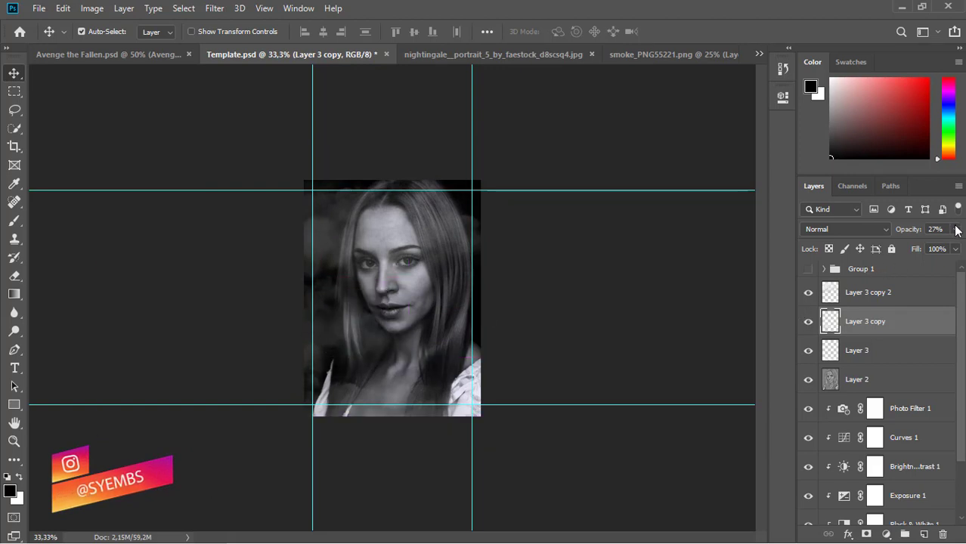
Lower Layer 3 copy to 7% and Layer 3 copy 2 to 8% opacity
{"action": "left_click", "coordinate": [955, 230]}
{"action": "left_click_drag", "start_coordinate": [902, 246], "coordinate": [894, 244]}
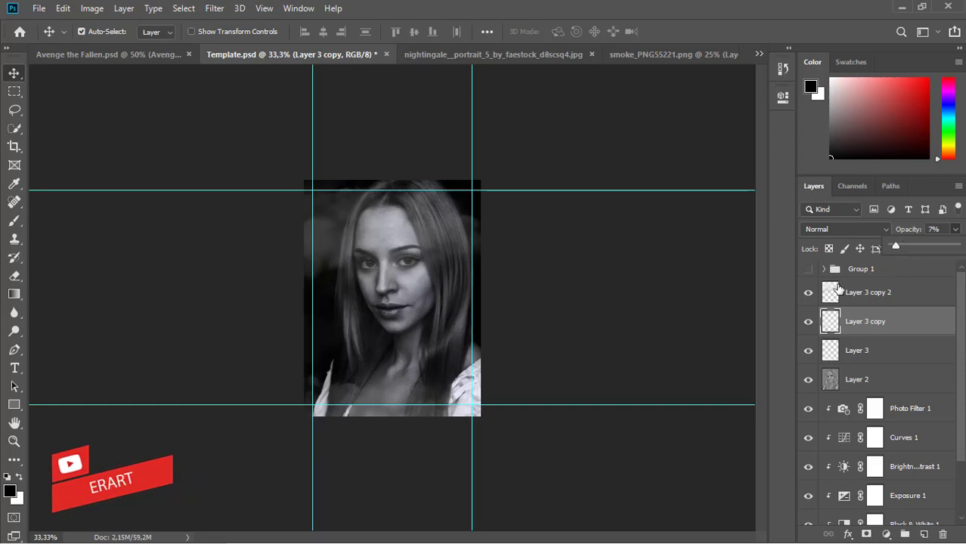
{"action": "left_click", "coordinate": [862, 292]}
{"action": "left_click", "coordinate": [956, 230]}
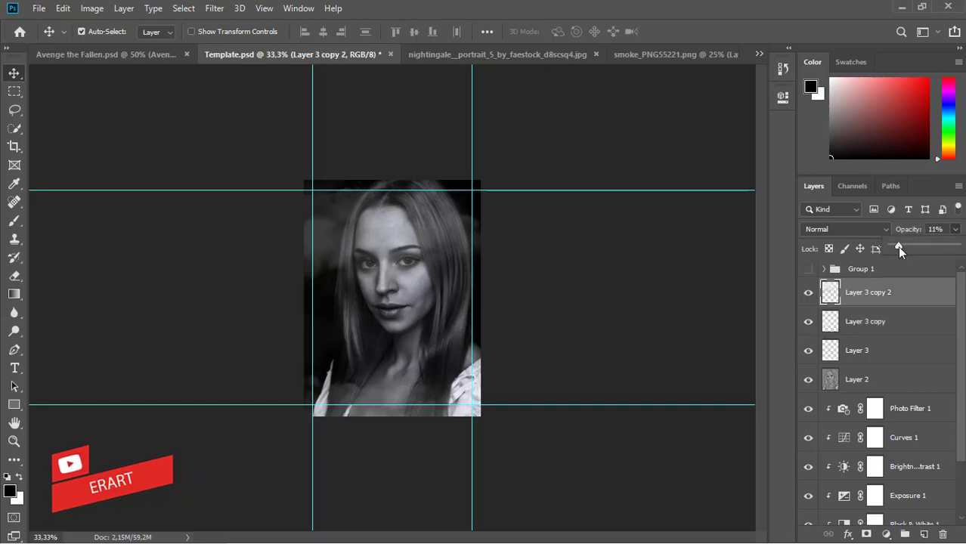
{"action": "left_click_drag", "start_coordinate": [899, 247], "coordinate": [893, 246]}
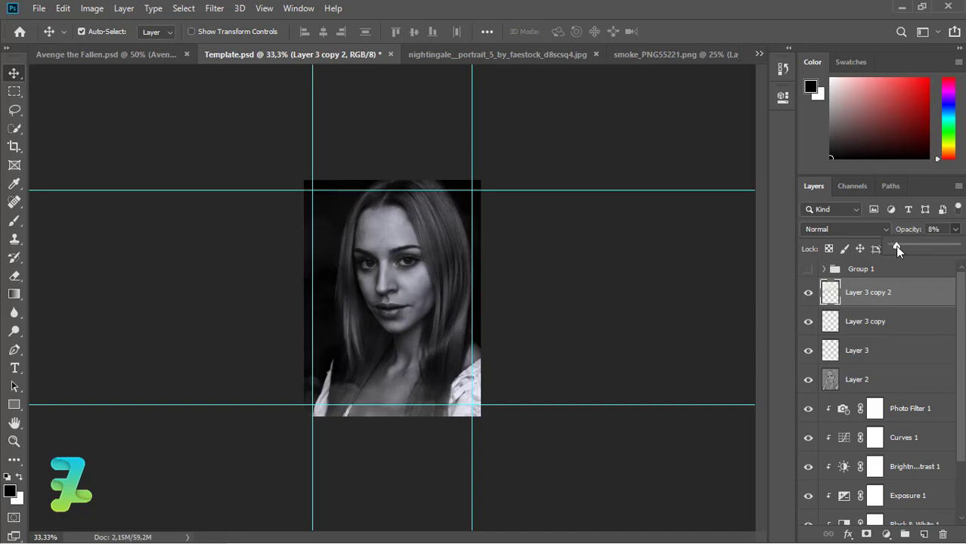
Add a layer mask to Layer 3 copy 2 and set up a soft black 59 px brush
{"action": "left_click", "coordinate": [867, 535]}
{"action": "key", "text": "x"}
{"action": "key", "text": "b"}
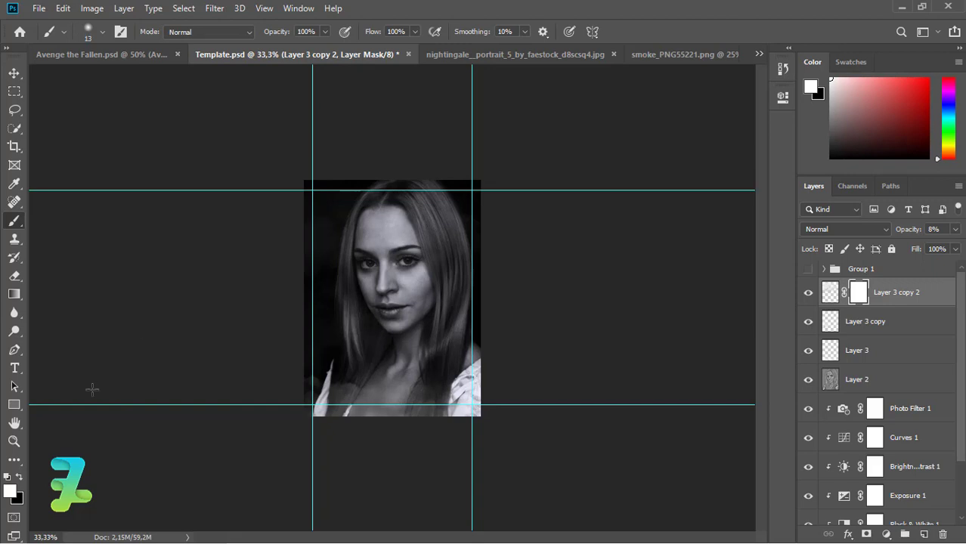
{"action": "left_click", "coordinate": [104, 33]}
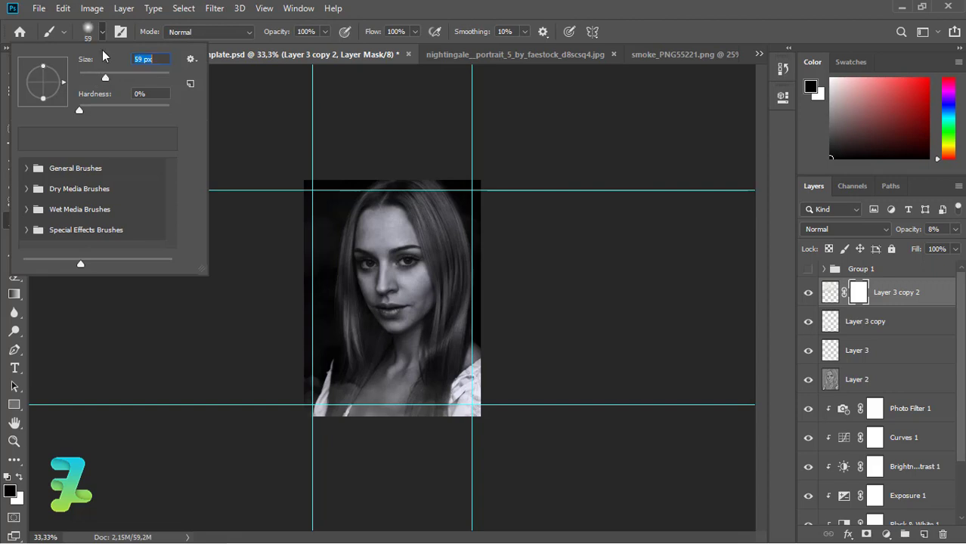
{"action": "left_click", "coordinate": [322, 186]}
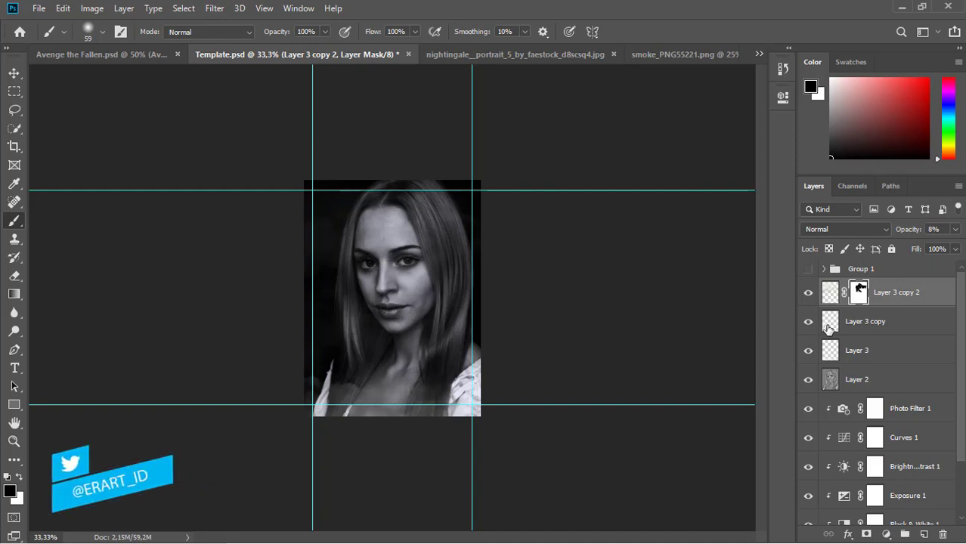
Add layer masks to Layer 3 copy and Layer 3, then check the masked smoke zoomed in
{"action": "key", "text": "alt+bracketleft"}
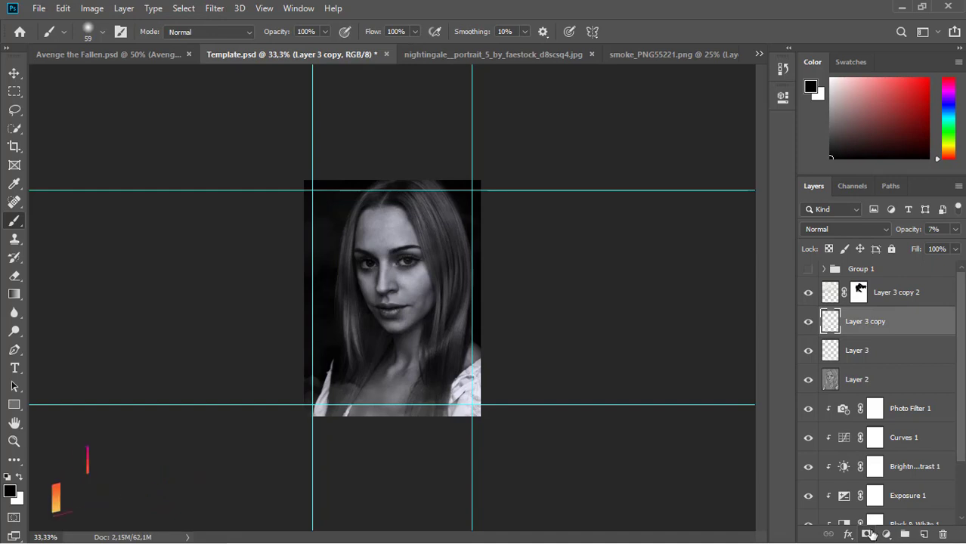
{"action": "left_click", "coordinate": [868, 534]}
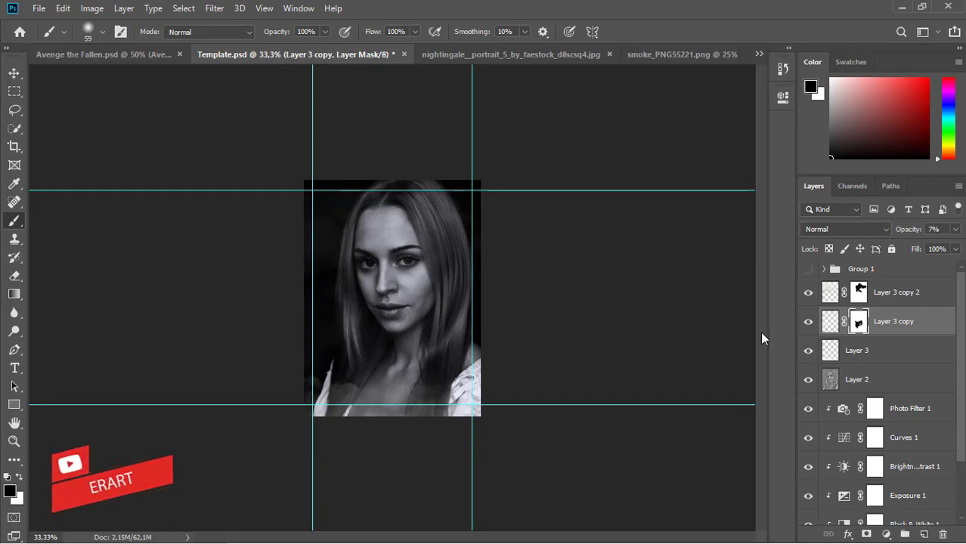
{"action": "left_click", "coordinate": [833, 354]}
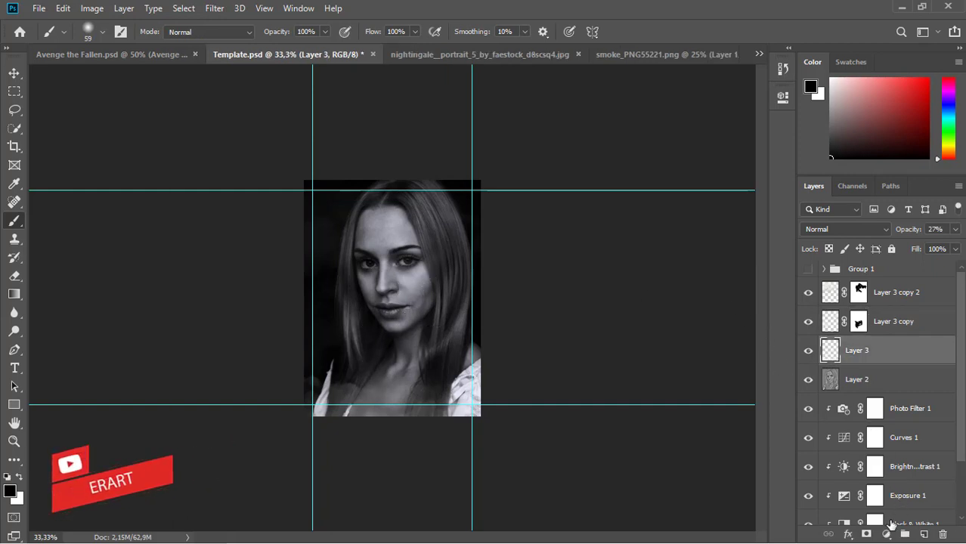
{"action": "left_click", "coordinate": [867, 535]}
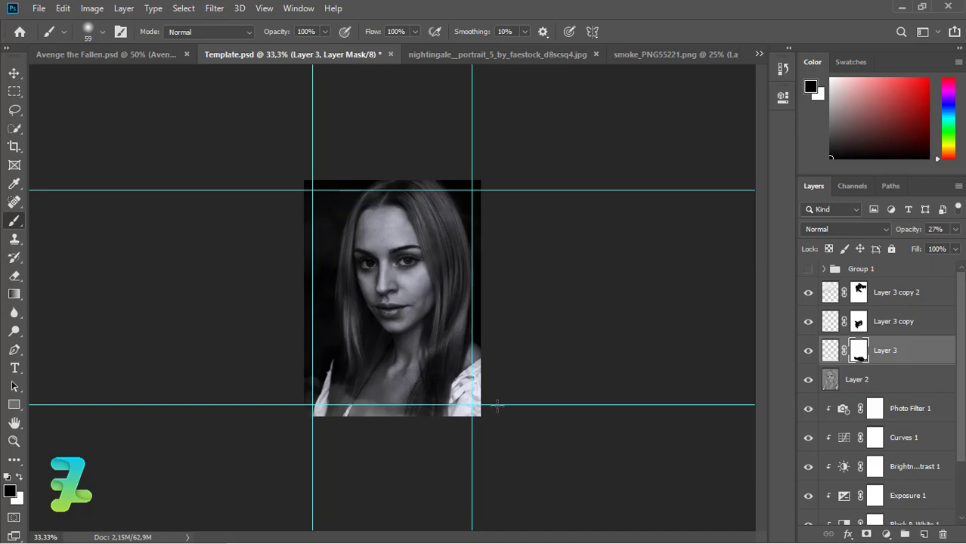
{"action": "key", "text": "ctrl+plus"}
{"action": "key", "text": "ctrl+minus"}
Show Group 1's template text and bring the Avenge The Fallen title layer into the poster
{"action": "left_click", "coordinate": [810, 270]}
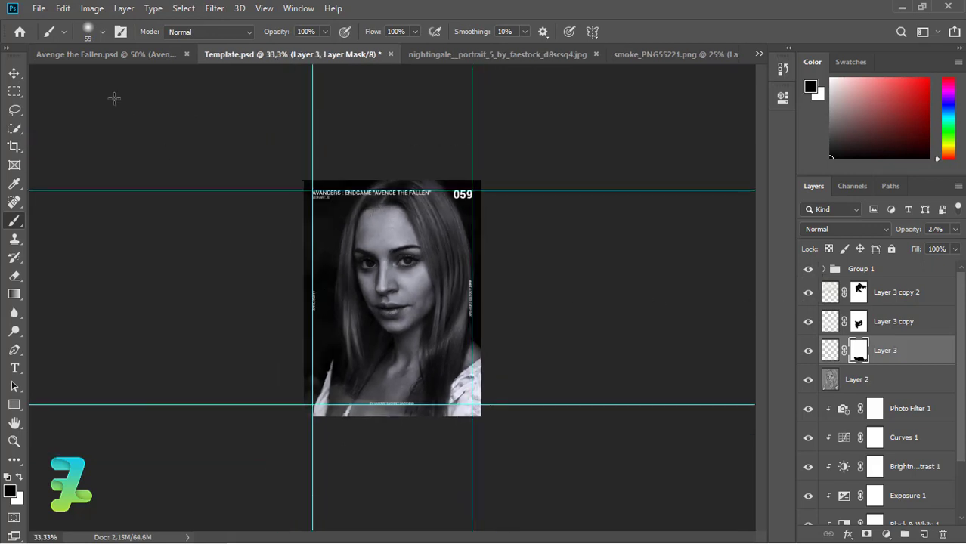
{"action": "left_click", "coordinate": [98, 53]}
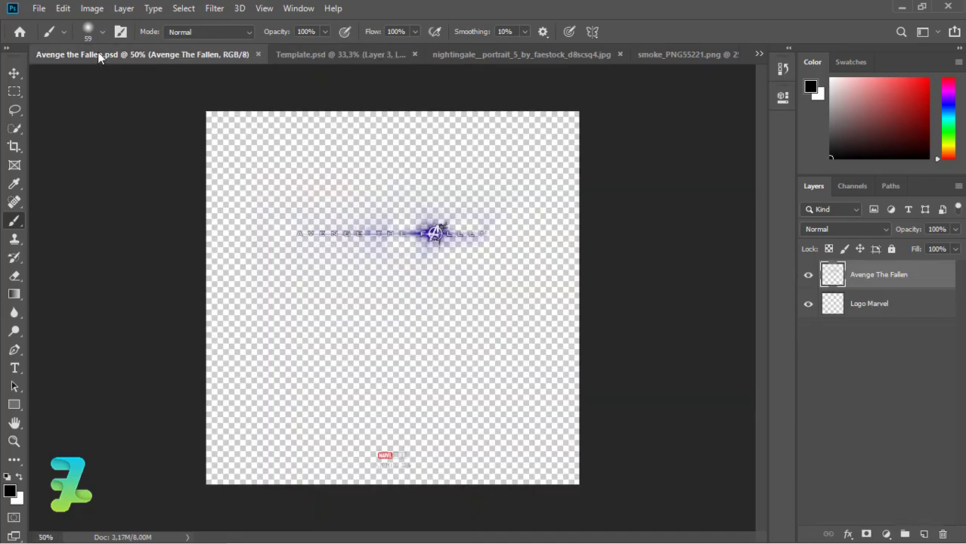
{"action": "right_click", "coordinate": [161, 63]}
{"action": "left_click", "coordinate": [190, 113]}
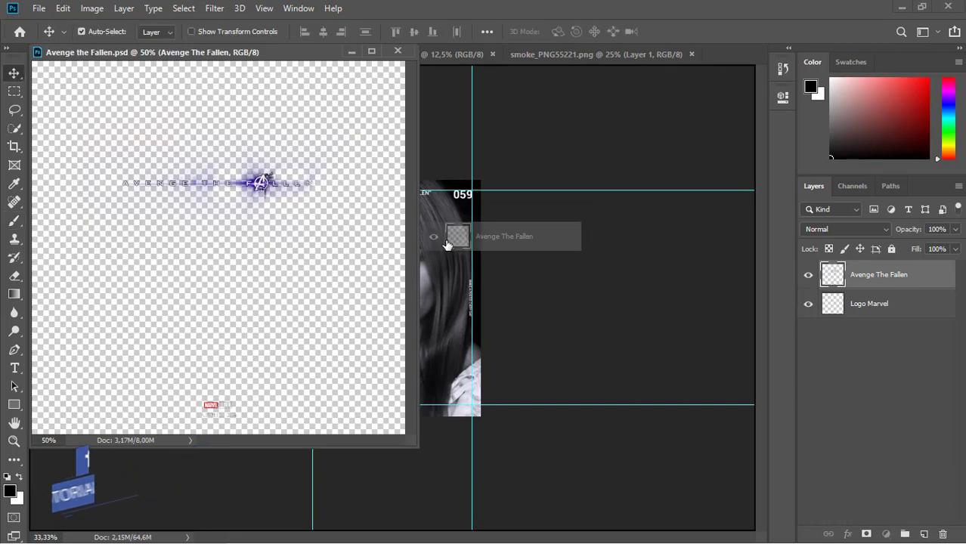
{"action": "left_click_drag", "start_coordinate": [833, 280], "coordinate": [442, 237]}
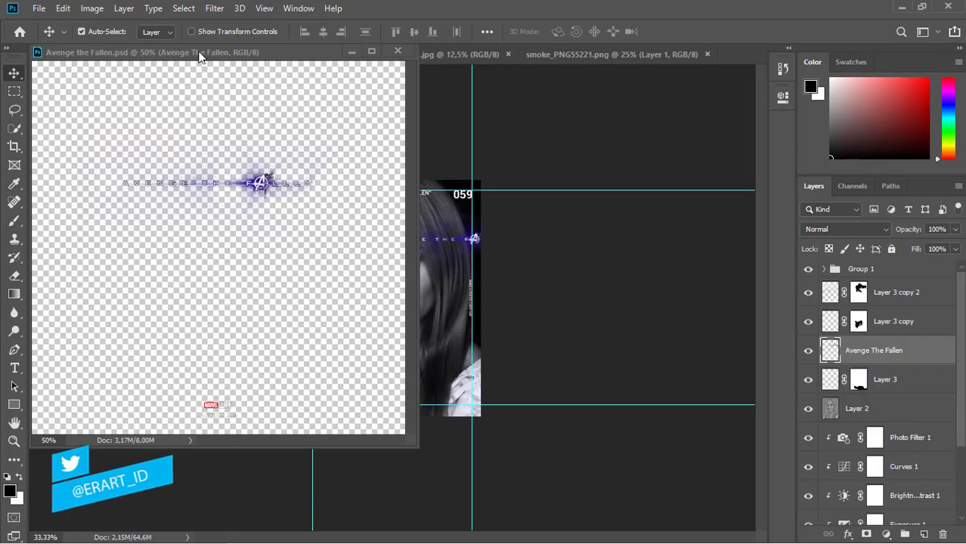
{"action": "left_click_drag", "start_coordinate": [201, 58], "coordinate": [765, 248]}
Copy the Logo Marvel layer from the title document into the Template poster
{"action": "left_click", "coordinate": [869, 303]}
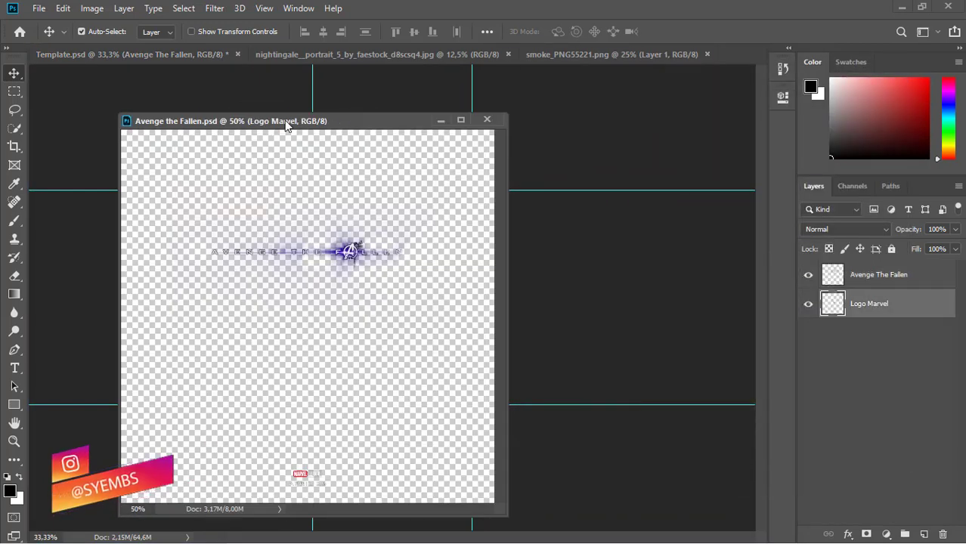
{"action": "left_click_drag", "start_coordinate": [285, 121], "coordinate": [121, 113]}
{"action": "left_click_drag", "start_coordinate": [833, 303], "coordinate": [395, 348]}
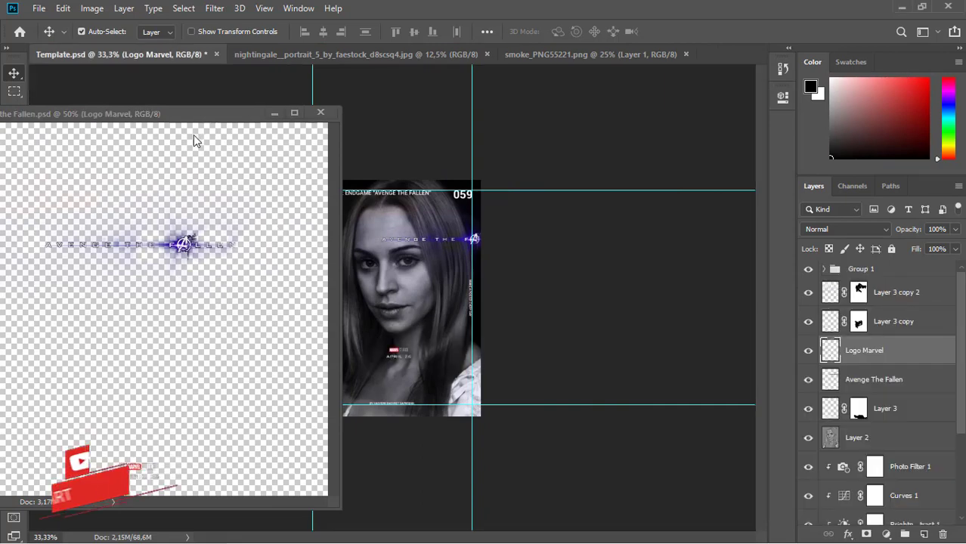
{"action": "mouse_move", "coordinate": [215, 120]}
{"action": "left_mouse_down"}
{"action": "mouse_move", "coordinate": [718, 67]}
{"action": "mouse_move", "coordinate": [236, 46]}
{"action": "left_mouse_up"}
{"action": "left_click", "coordinate": [96, 54]}
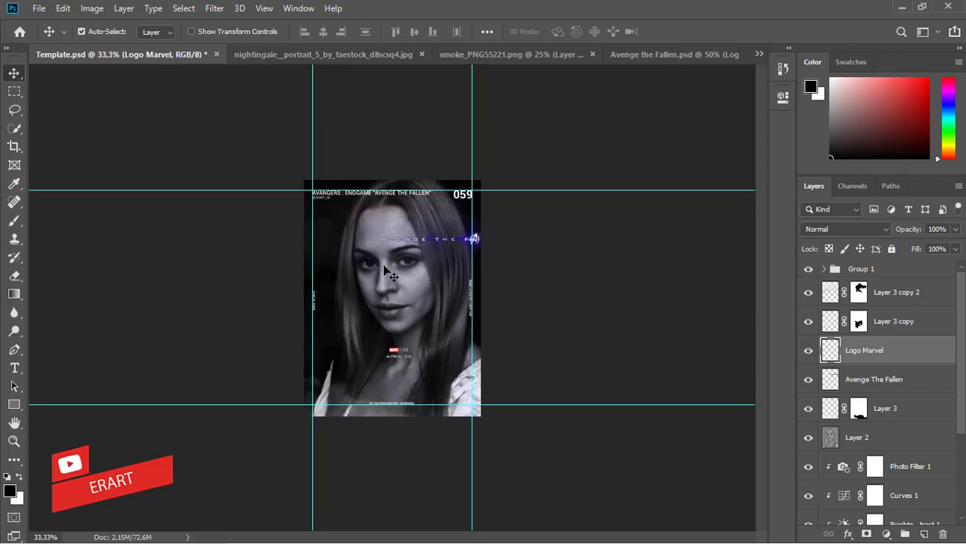
Select only the Logo Marvel layer at 50% zoom and nudge it into place
{"action": "key", "text": "ctrl"}
{"action": "key", "text": "ctrl+plus"}
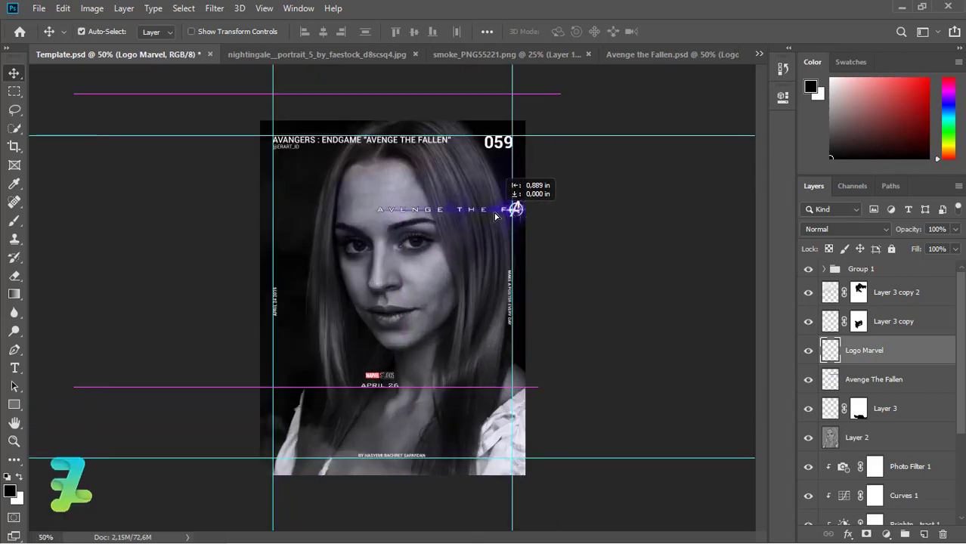
{"action": "left_click", "coordinate": [738, 285], "text": "shift"}
{"action": "left_click", "coordinate": [836, 355]}
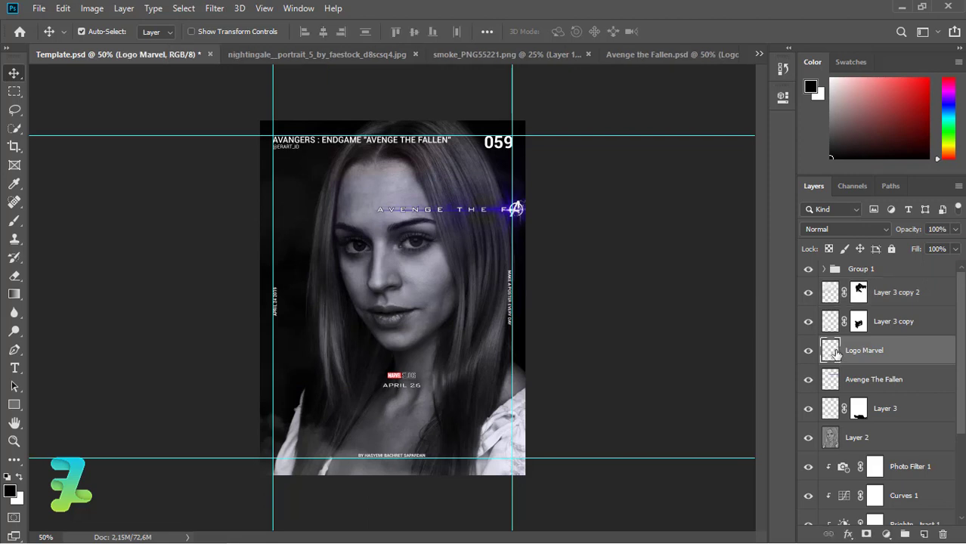
{"action": "key", "text": "Left"}
{"action": "key", "text": "Left"}
{"action": "key", "text": "Left"}
{"action": "key", "text": "Left"}
{"action": "key", "text": "Left"}
{"action": "key", "text": "Left"}
{"action": "key", "text": "Down"}
{"action": "key", "text": "Down"}
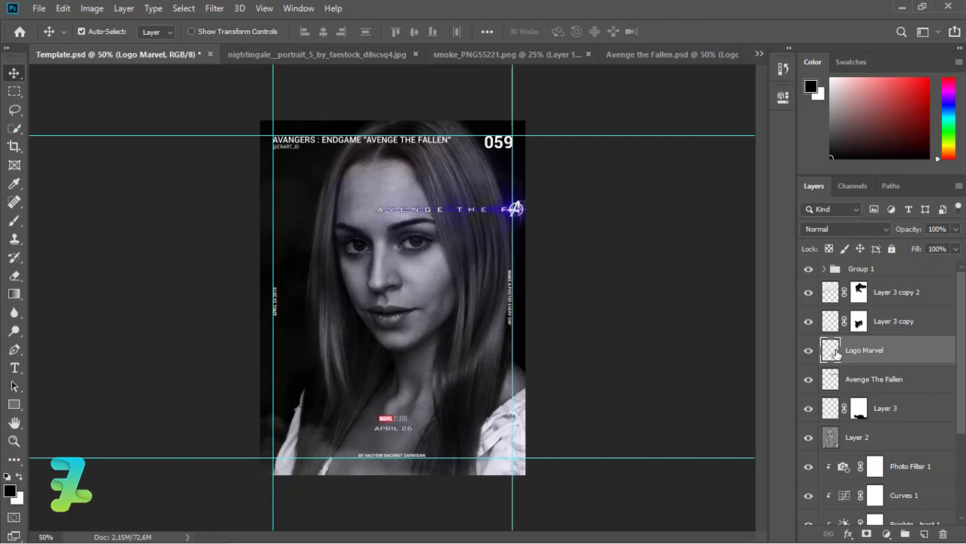
Centre the Marvel logo horizontally on the canvas using Align Horizontal Centers
{"action": "key", "text": "ctrl+a"}
{"action": "left_click", "coordinate": [323, 31]}
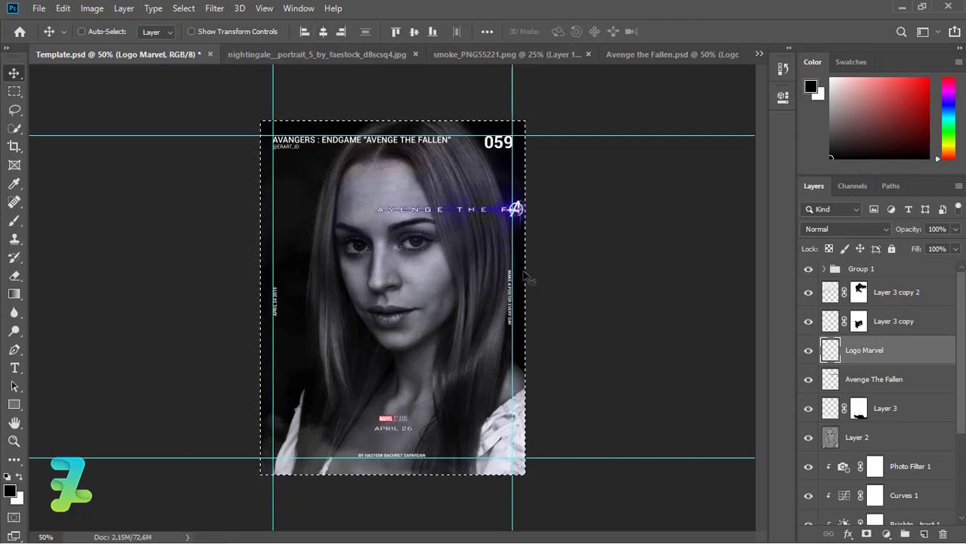
{"action": "key", "text": "ctrl+d"}
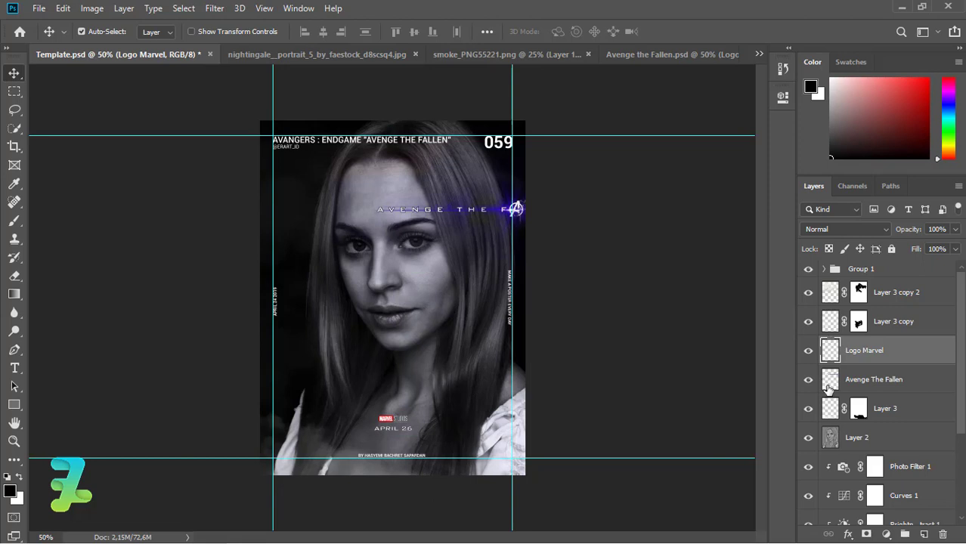
{"action": "left_click", "coordinate": [828, 382]}
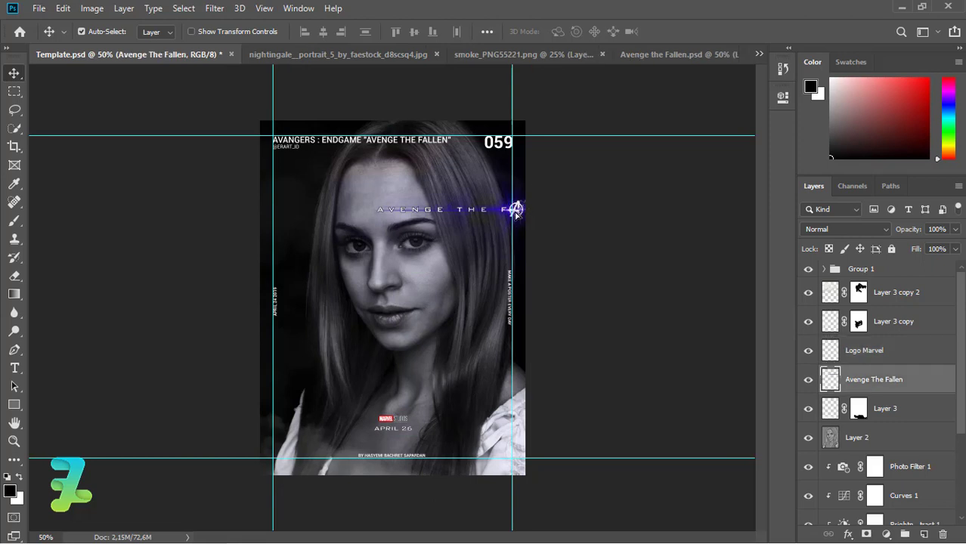
Drag the AVENGE THE FALLEN title onto the poster's centre line and view it at 100%
{"action": "left_click_drag", "start_coordinate": [516, 215], "coordinate": [832, 380]}
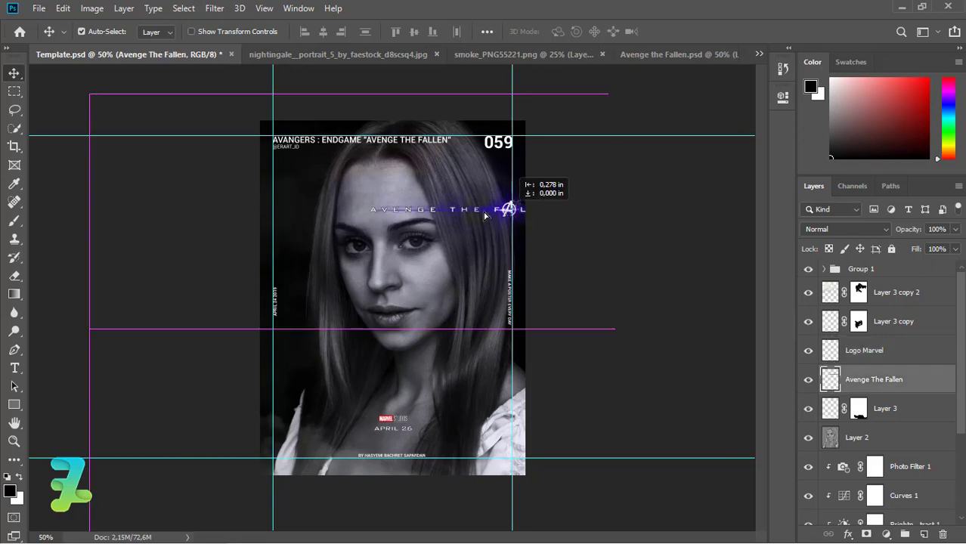
{"action": "left_click", "coordinate": [832, 380]}
{"action": "mouse_move", "coordinate": [516, 210]}
{"action": "left_mouse_down"}
{"action": "mouse_move", "coordinate": [446, 211]}
{"action": "mouse_move", "coordinate": [435, 192]}
{"action": "left_mouse_up"}
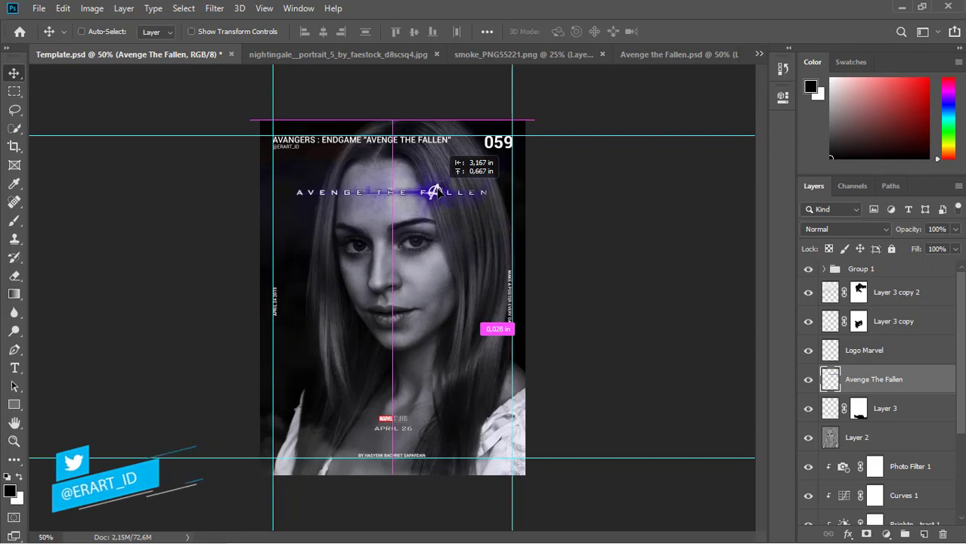
{"action": "key", "text": "ctrl+a"}
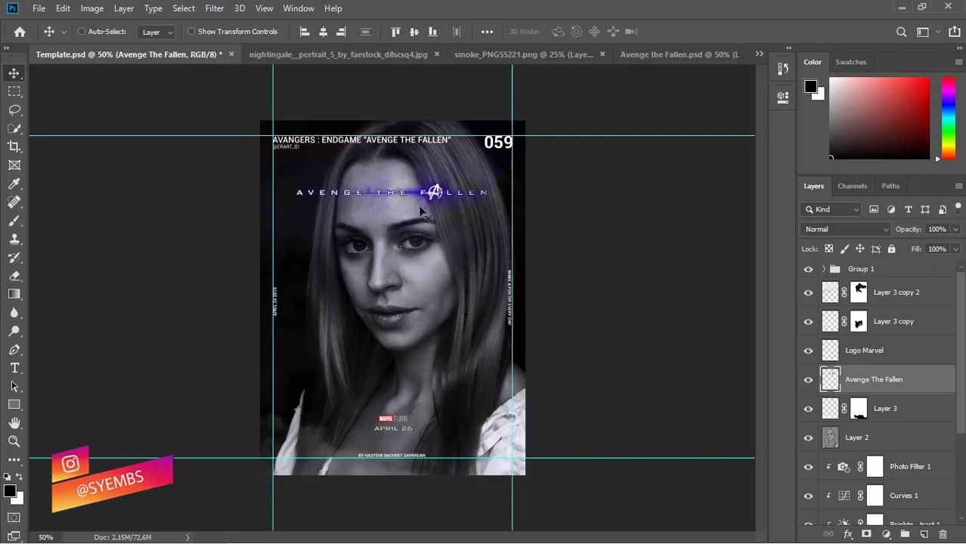
{"action": "key", "text": "ctrl+d"}
{"action": "key", "text": "ctrl+1"}
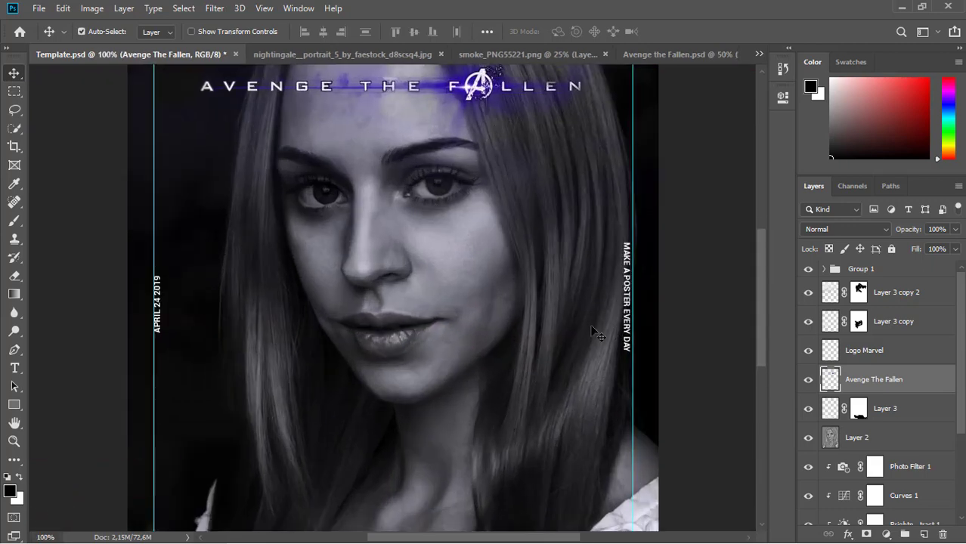
{"action": "left_click_drag", "start_coordinate": [759, 314], "coordinate": [756, 276]}
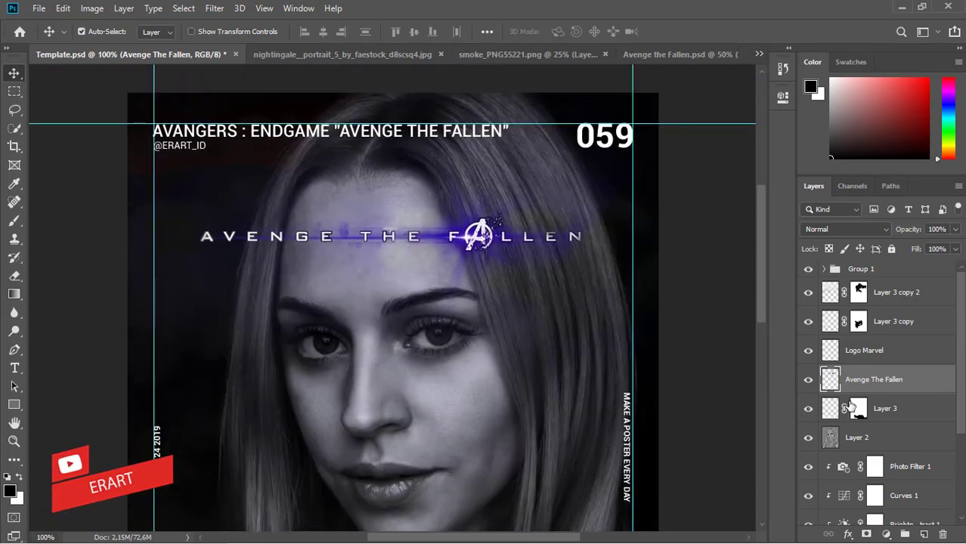
{"action": "key", "text": "alt+bracketleft"}
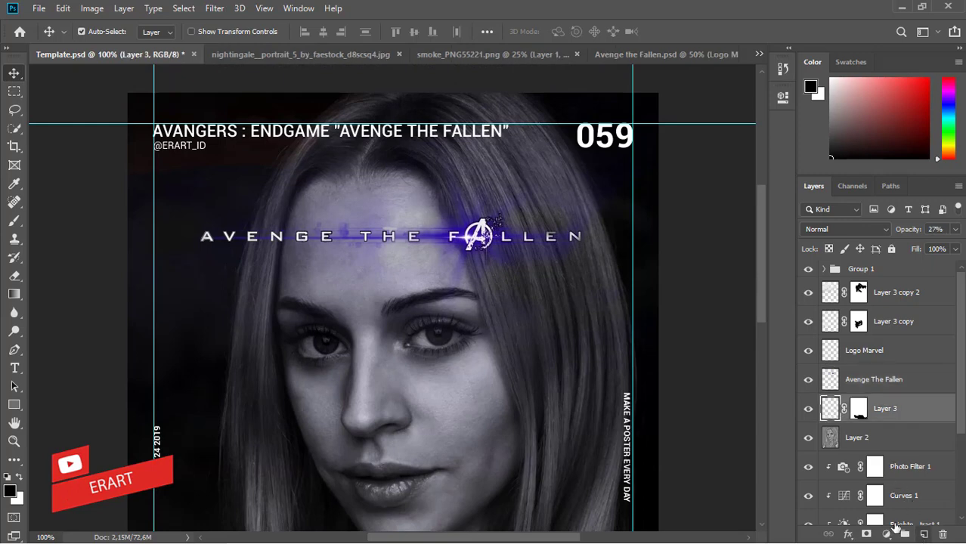
Add a new layer above Layer 3 and set the brush foreground colour to strong blue
{"action": "left_click", "coordinate": [924, 534]}
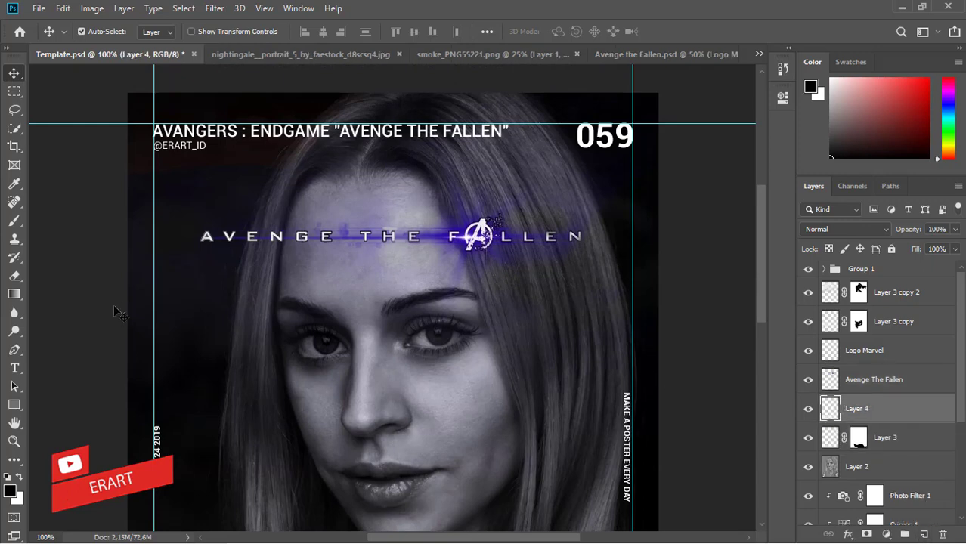
{"action": "left_click", "coordinate": [14, 220]}
{"action": "left_click", "coordinate": [10, 493]}
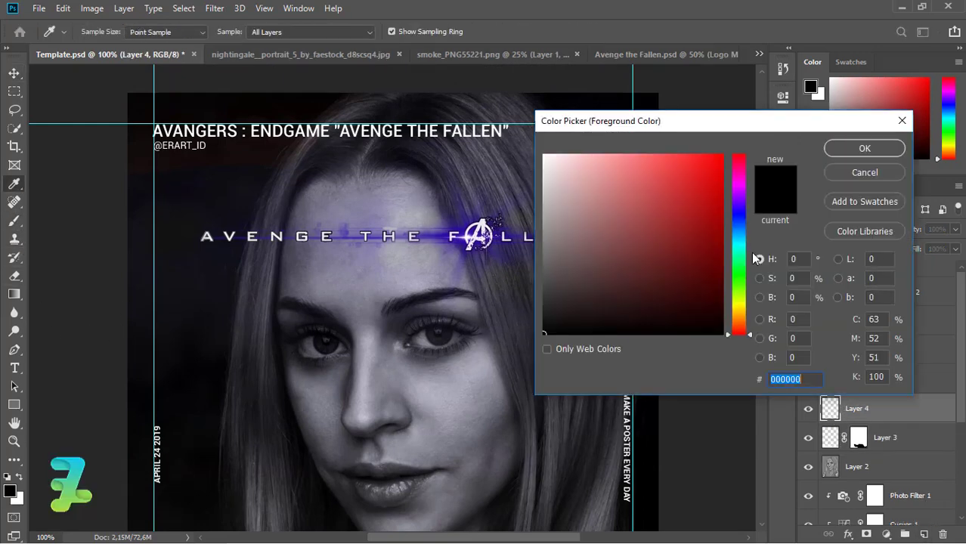
{"action": "left_click", "coordinate": [737, 217]}
{"action": "mouse_move", "coordinate": [703, 173]}
{"action": "left_mouse_down"}
{"action": "mouse_move", "coordinate": [675, 137]}
{"action": "mouse_move", "coordinate": [657, 132]}
{"action": "left_mouse_up"}
{"action": "left_click", "coordinate": [864, 148]}
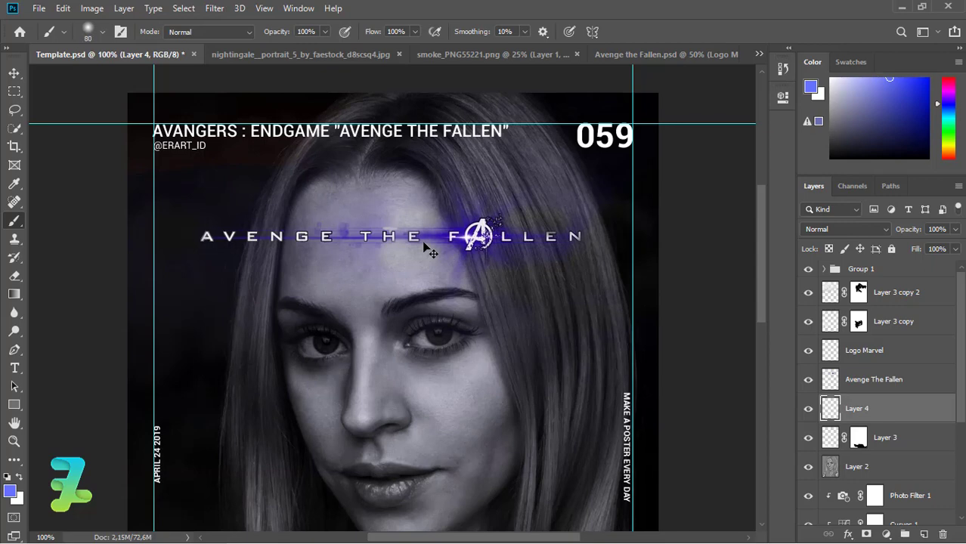
Paint soft blue glow dabs over the FALLEN and THE letters of the title
{"action": "left_click", "coordinate": [474, 231]}
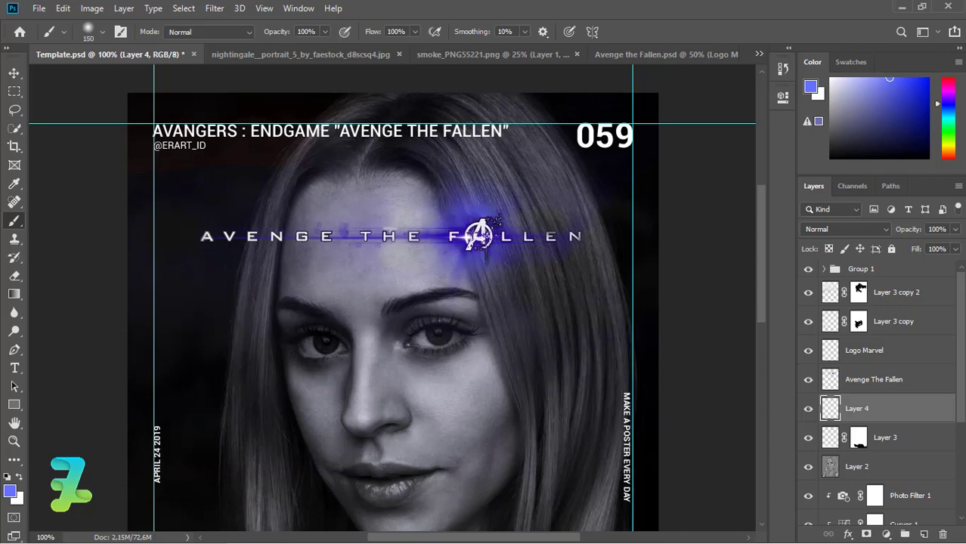
{"action": "left_click", "coordinate": [544, 241]}
{"action": "key", "text": "ctrl+z"}
{"action": "key", "text": "bracketleft"}
{"action": "left_click", "coordinate": [562, 238]}
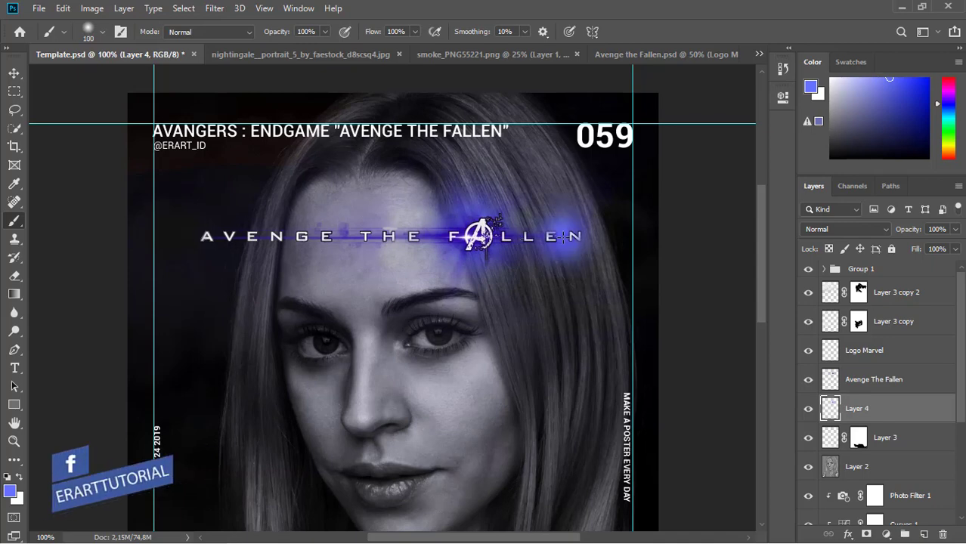
{"action": "left_click", "coordinate": [529, 238]}
{"action": "left_click", "coordinate": [420, 237]}
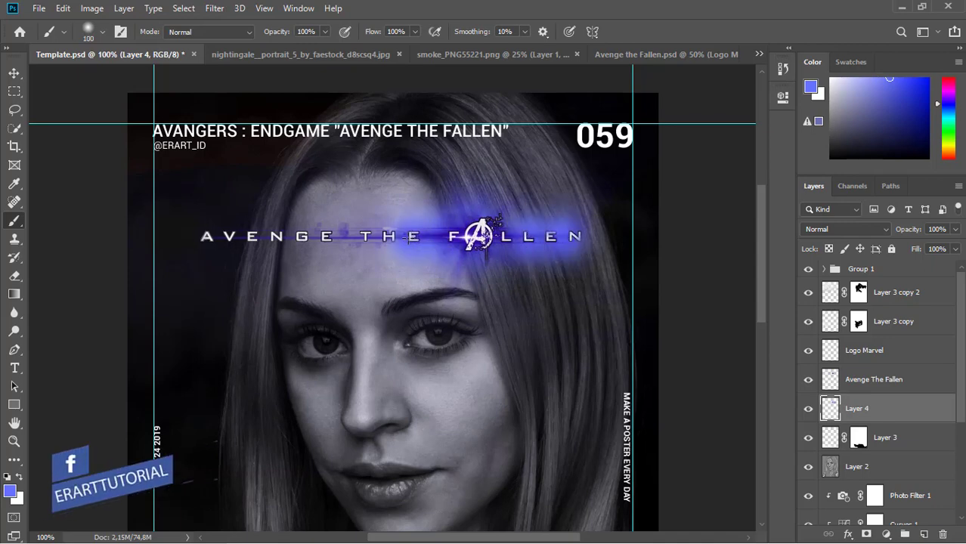
{"action": "left_click", "coordinate": [856, 226]}
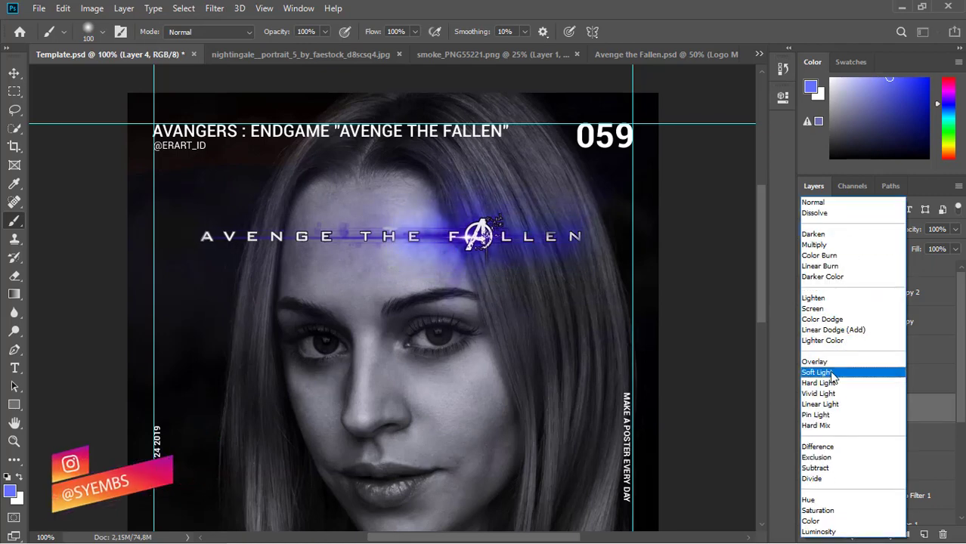
Set Layer 4 to Screen blend mode at 50% opacity and review the poster at 50% zoom
{"action": "left_click", "coordinate": [833, 310]}
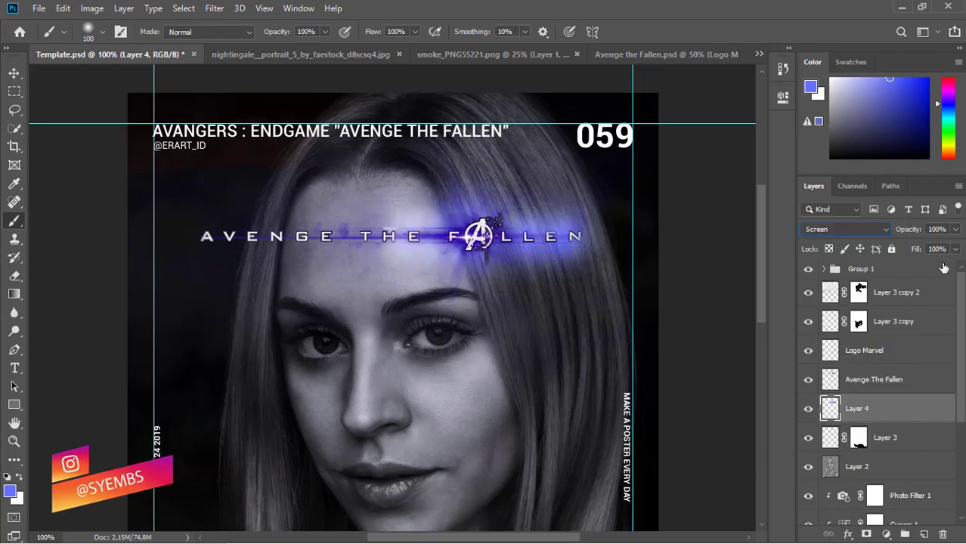
{"action": "left_click", "coordinate": [955, 229]}
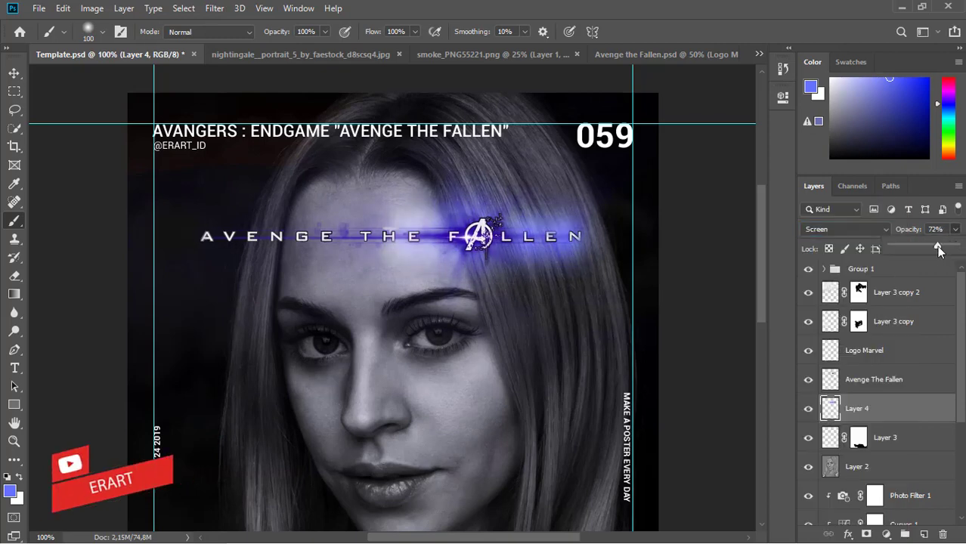
{"action": "left_click_drag", "start_coordinate": [938, 249], "coordinate": [920, 249]}
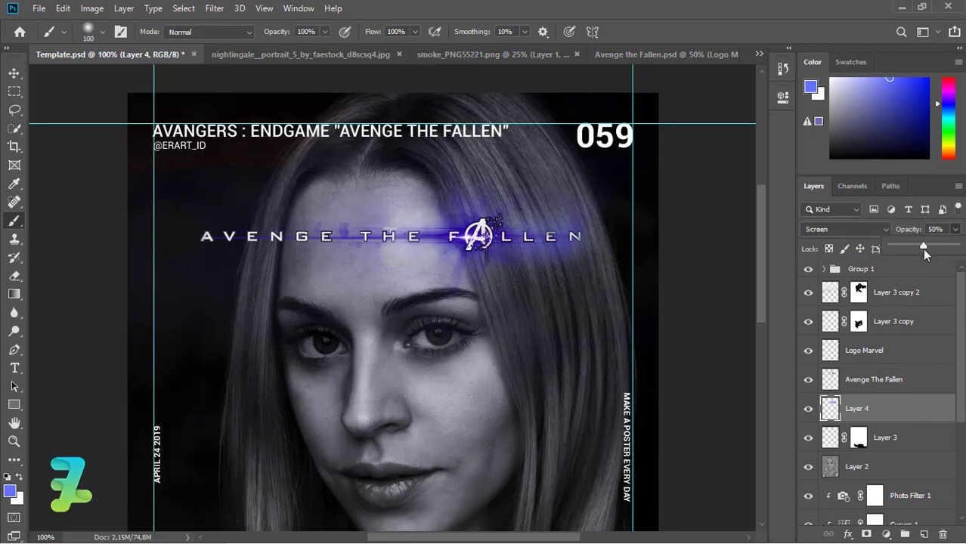
{"action": "key", "text": "ctrl+minus"}
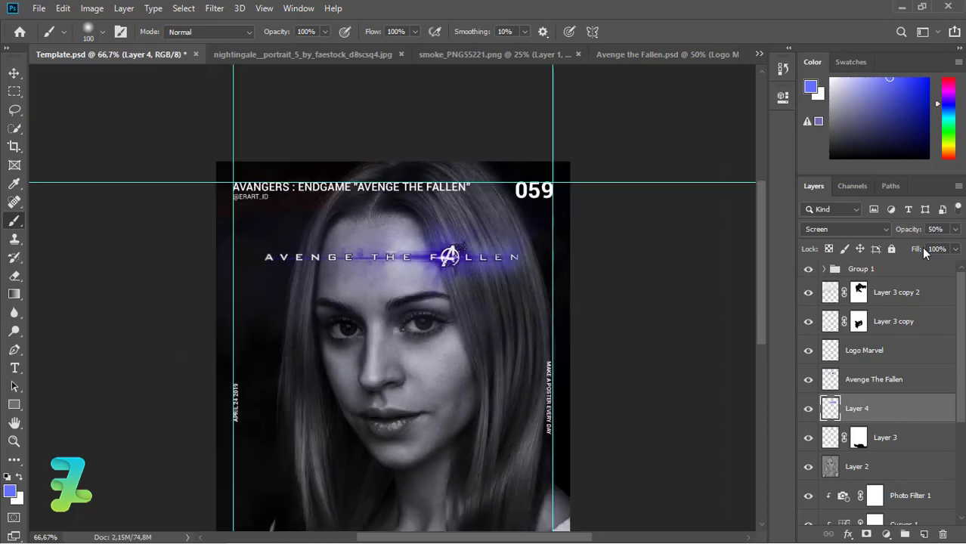
{"action": "key", "text": "ctrl+minus"}
{"action": "key", "text": "ctrl+minus"}
{"action": "key", "text": "ctrl+minus"}
{"action": "key", "text": "ctrl+plus"}
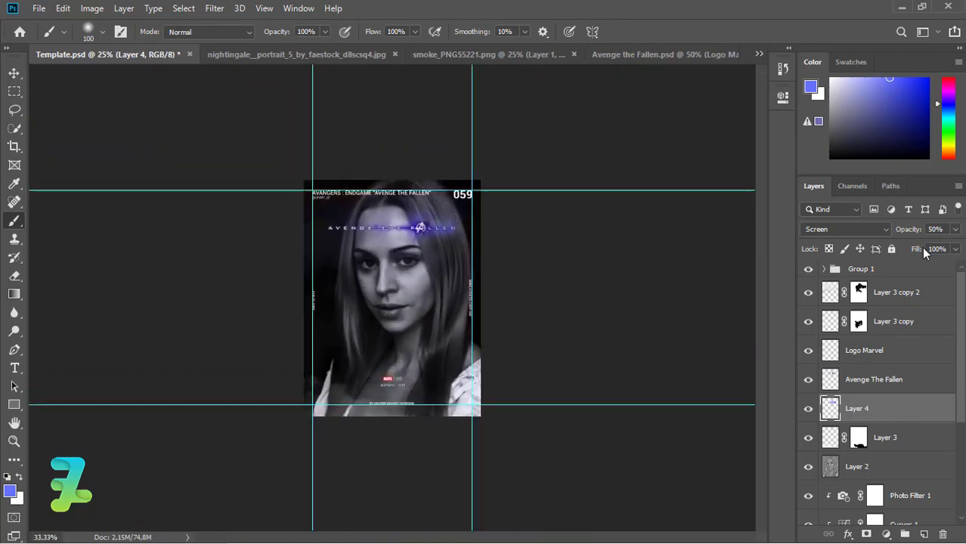
{"action": "key", "text": "ctrl+plus"}
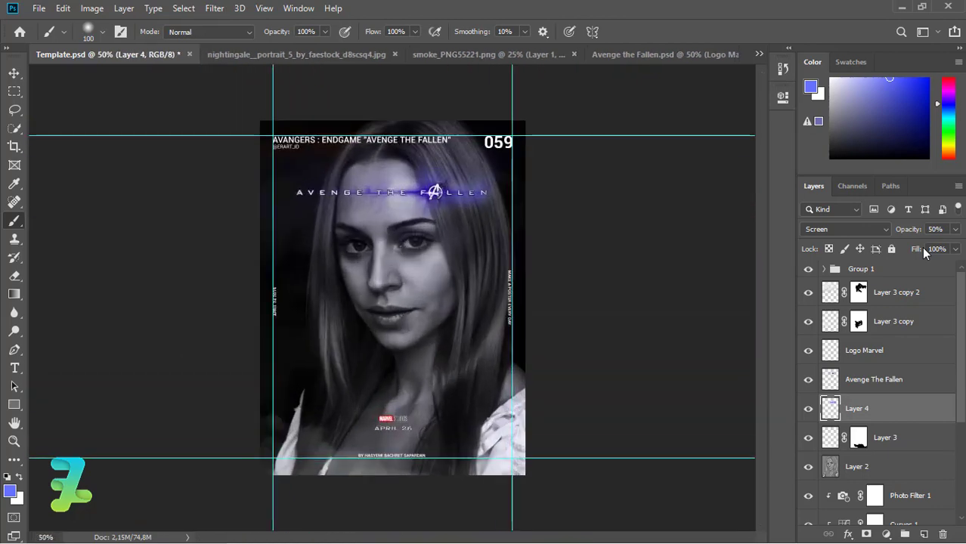